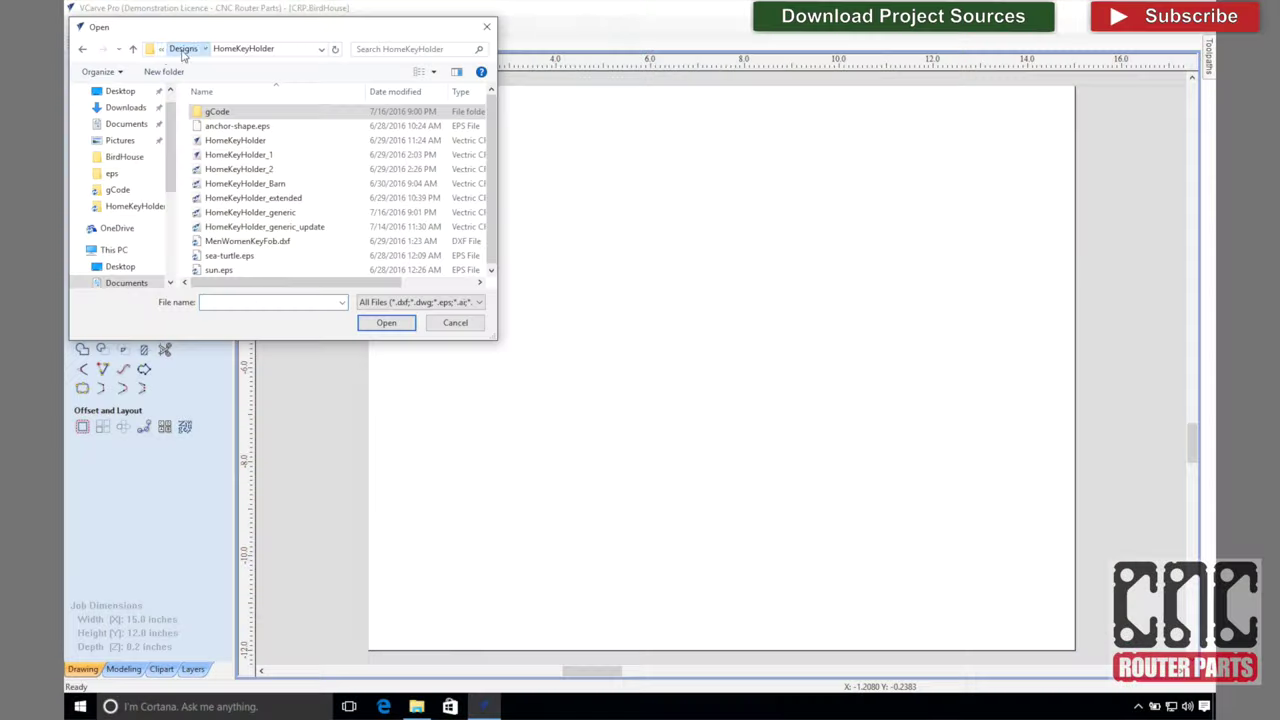
- Import the Floor wDrains.dxf and Front Panel.dxf vectors from the BirdHouse folder and place the two panels side by side on the sheet
click(124, 156)
double_click(246, 126)
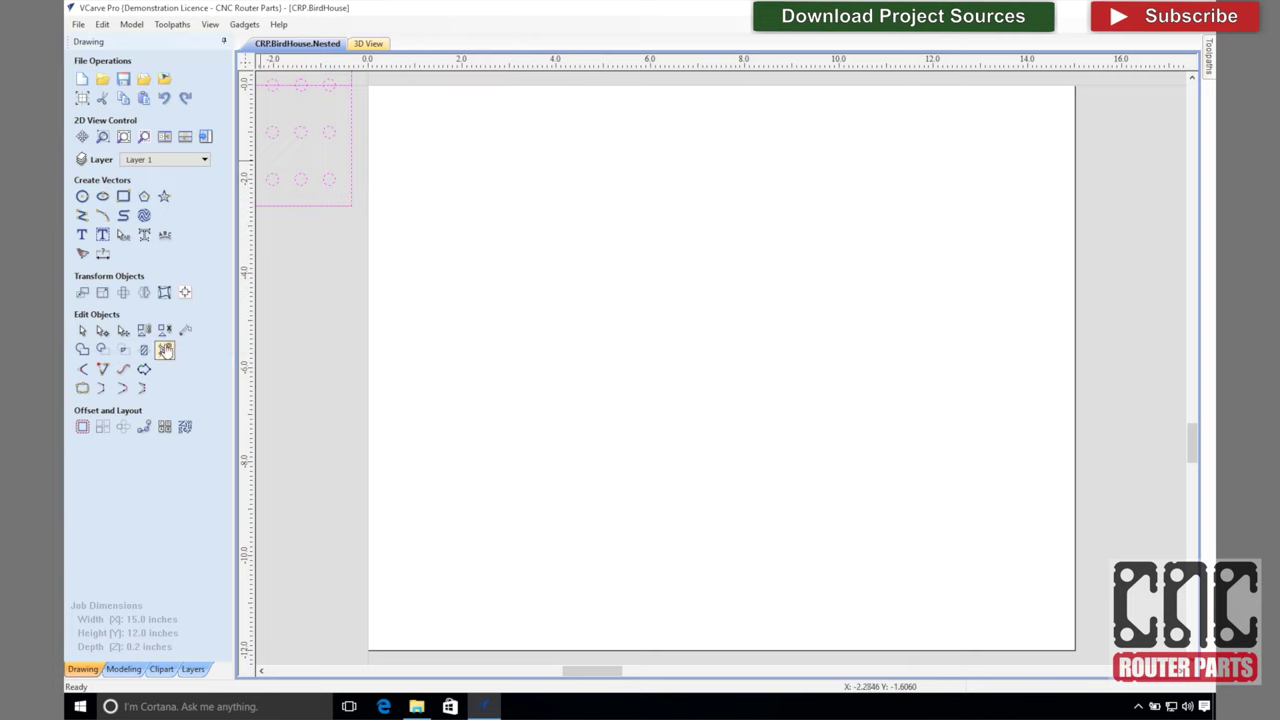
click(77, 24)
mouse_move(105, 179)
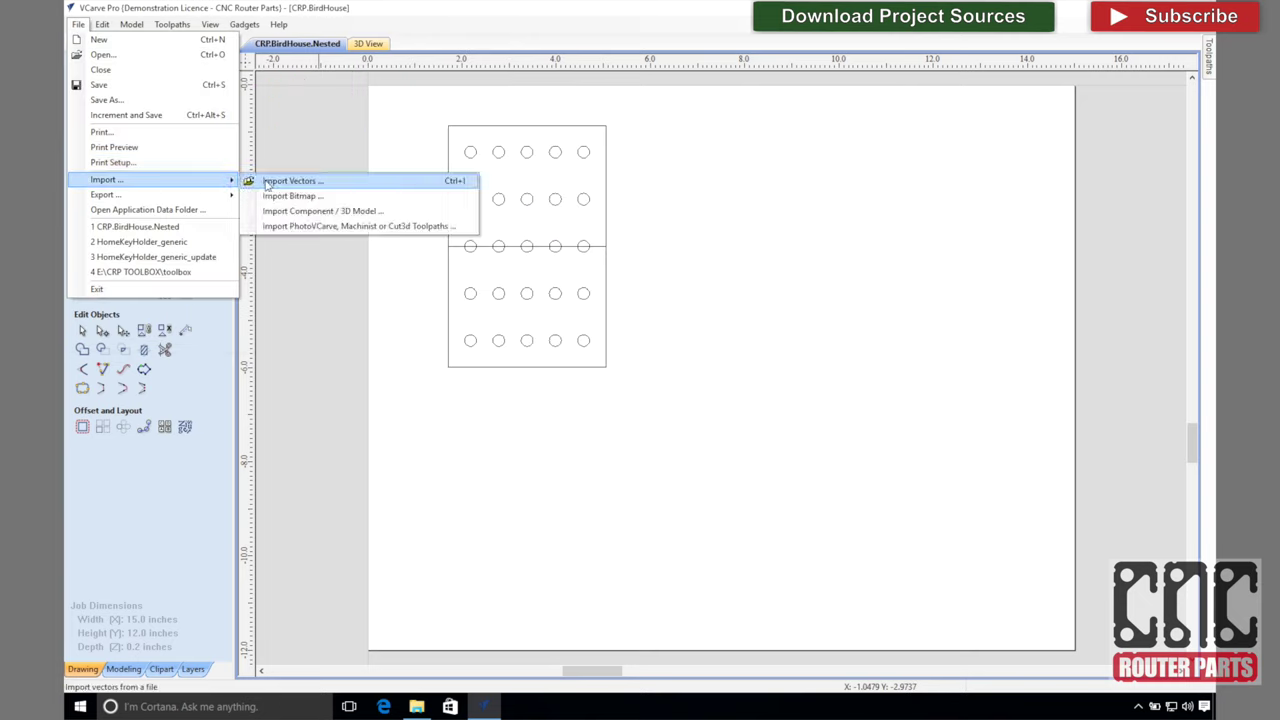
click(289, 178)
double_click(270, 172)
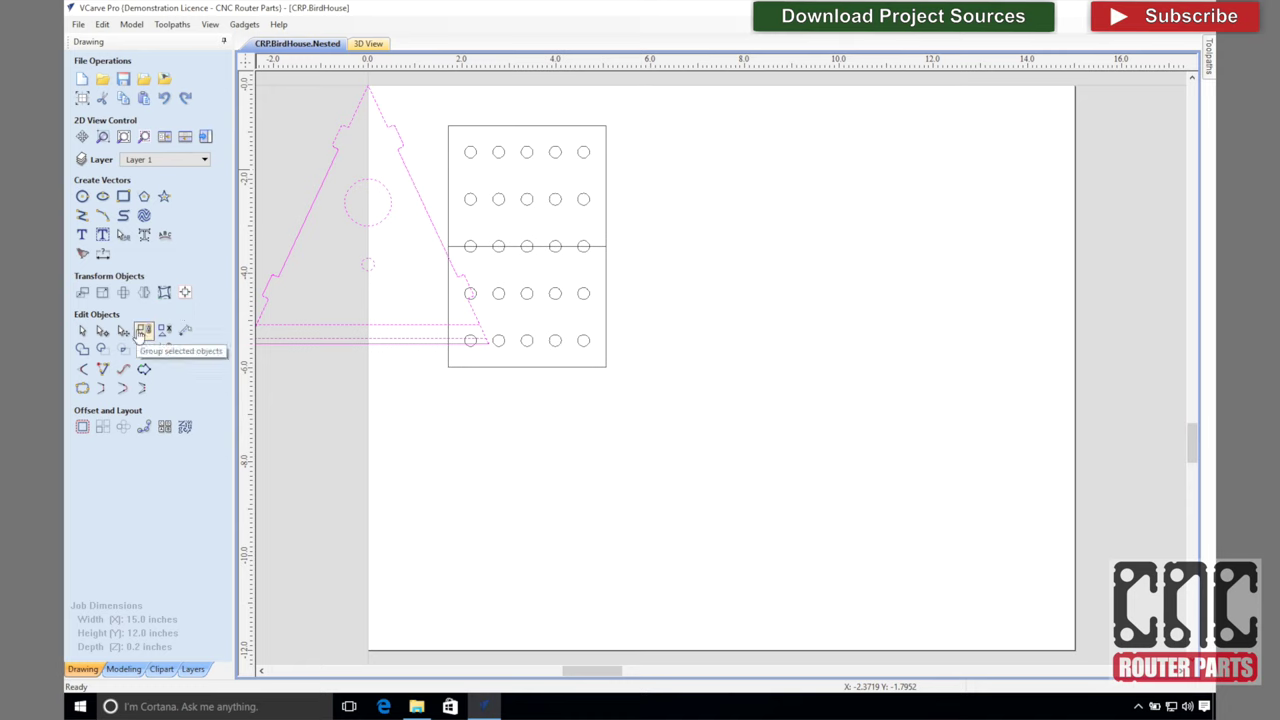
drag(374, 243, 768, 268)
- Import Left Side Panel.dxf and place the panel below the floor panel on the sheet
click(77, 24)
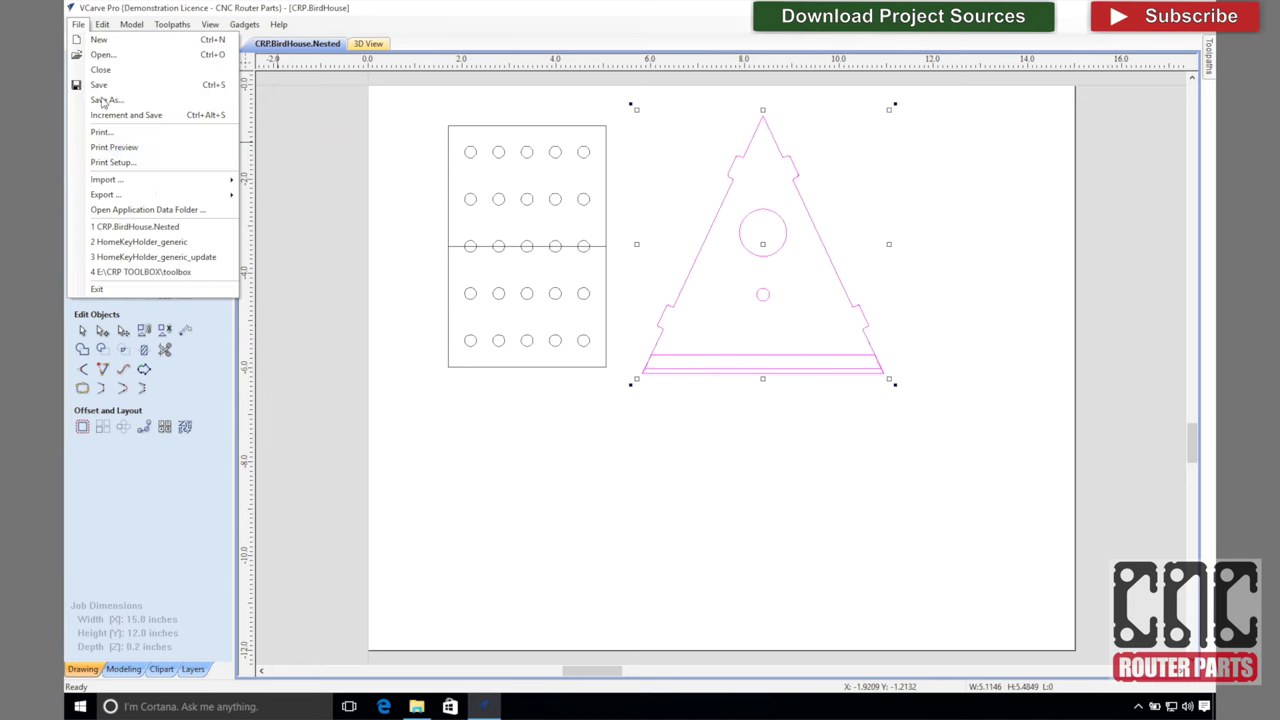
mouse_move(105, 179)
click(270, 181)
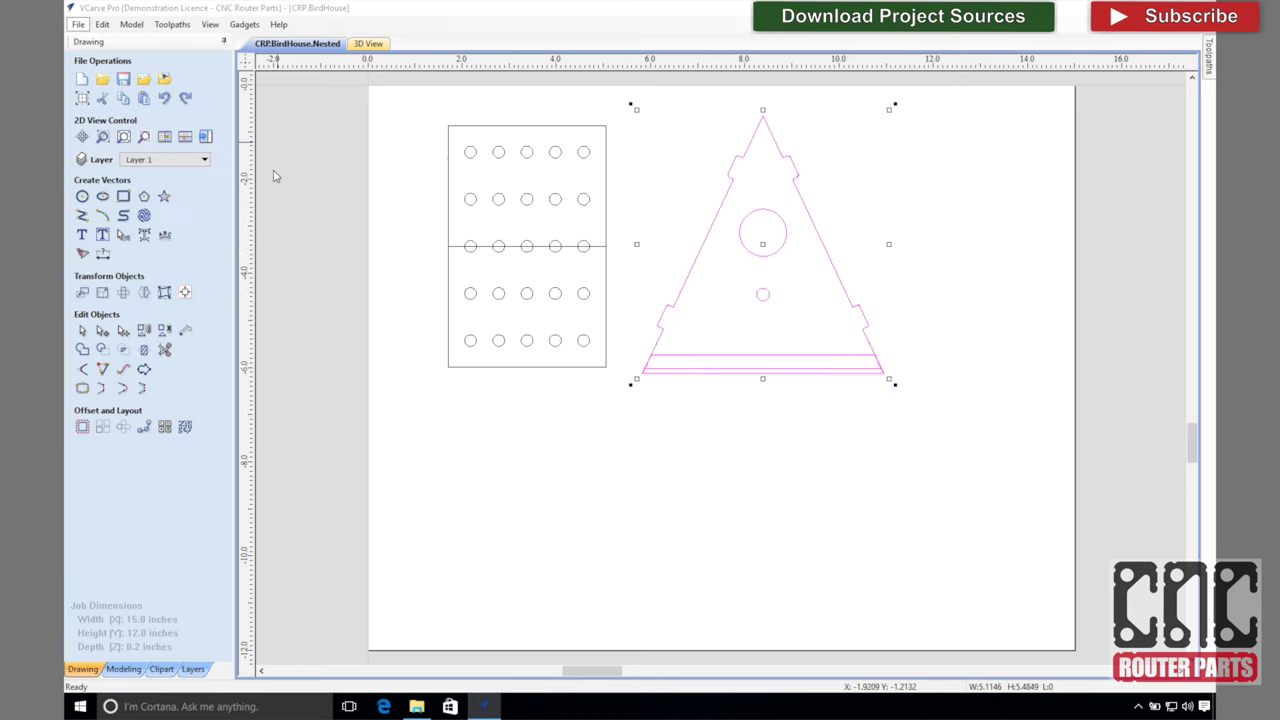
double_click(266, 172)
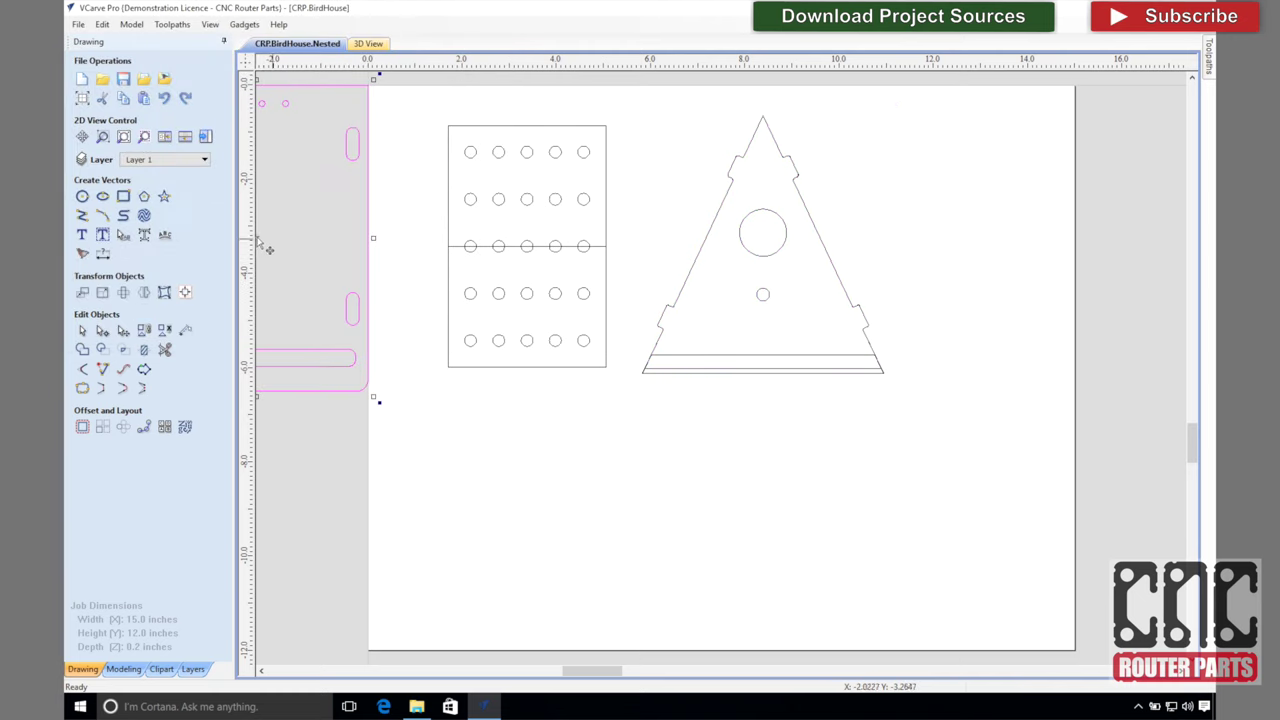
drag(262, 246, 517, 494)
click(300, 325)
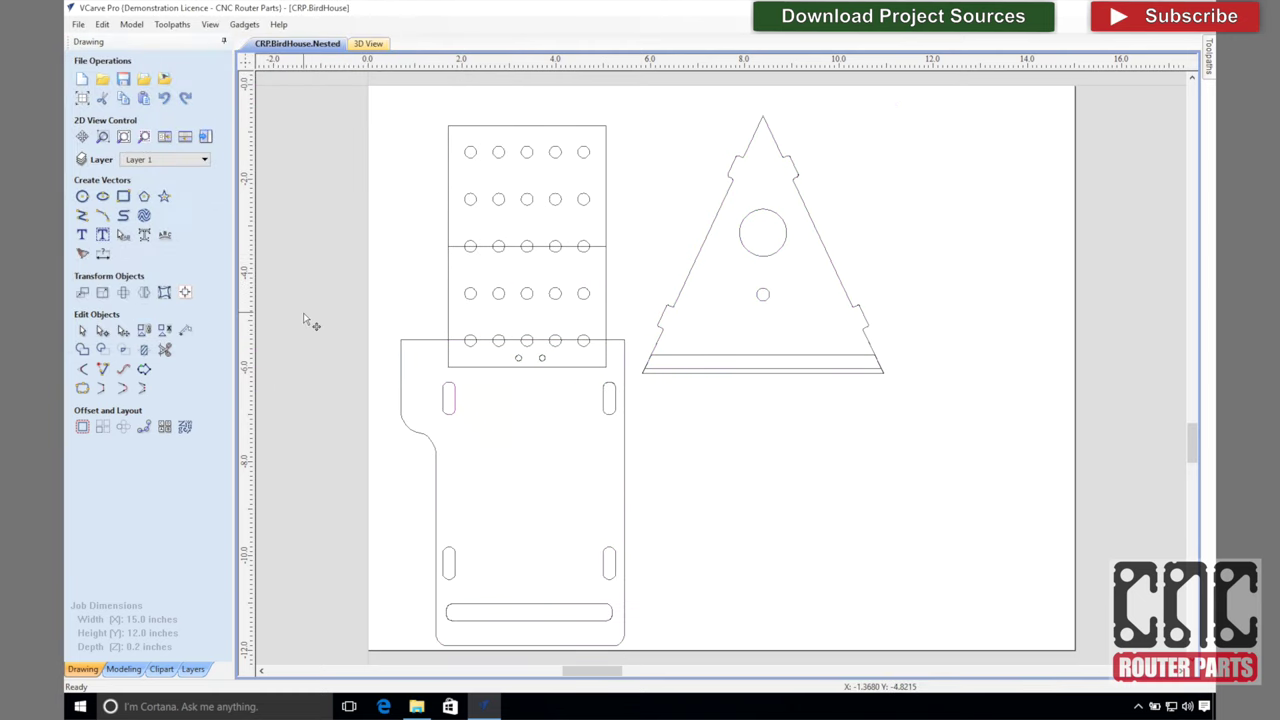
- Import Rear Panel.dxf, place the panel below the front panel and group its vectors
click(77, 24)
key(Escape)
click(287, 183)
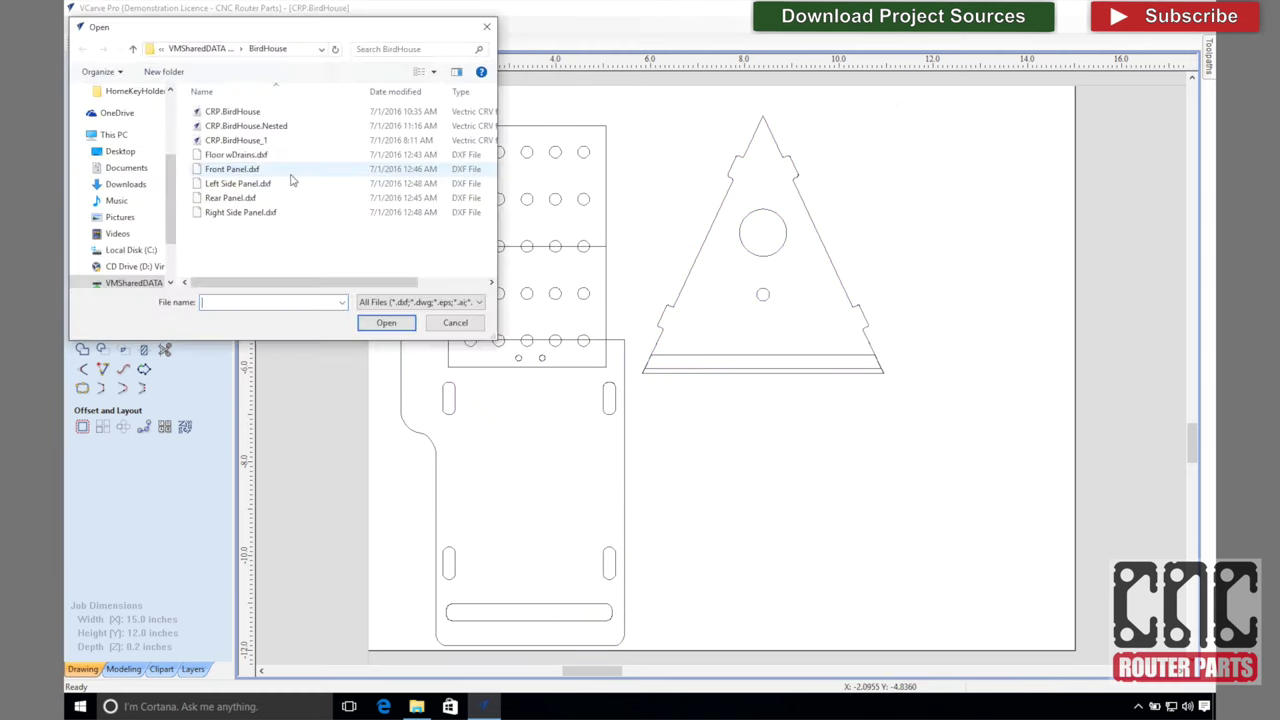
double_click(286, 195)
drag(346, 206, 777, 452)
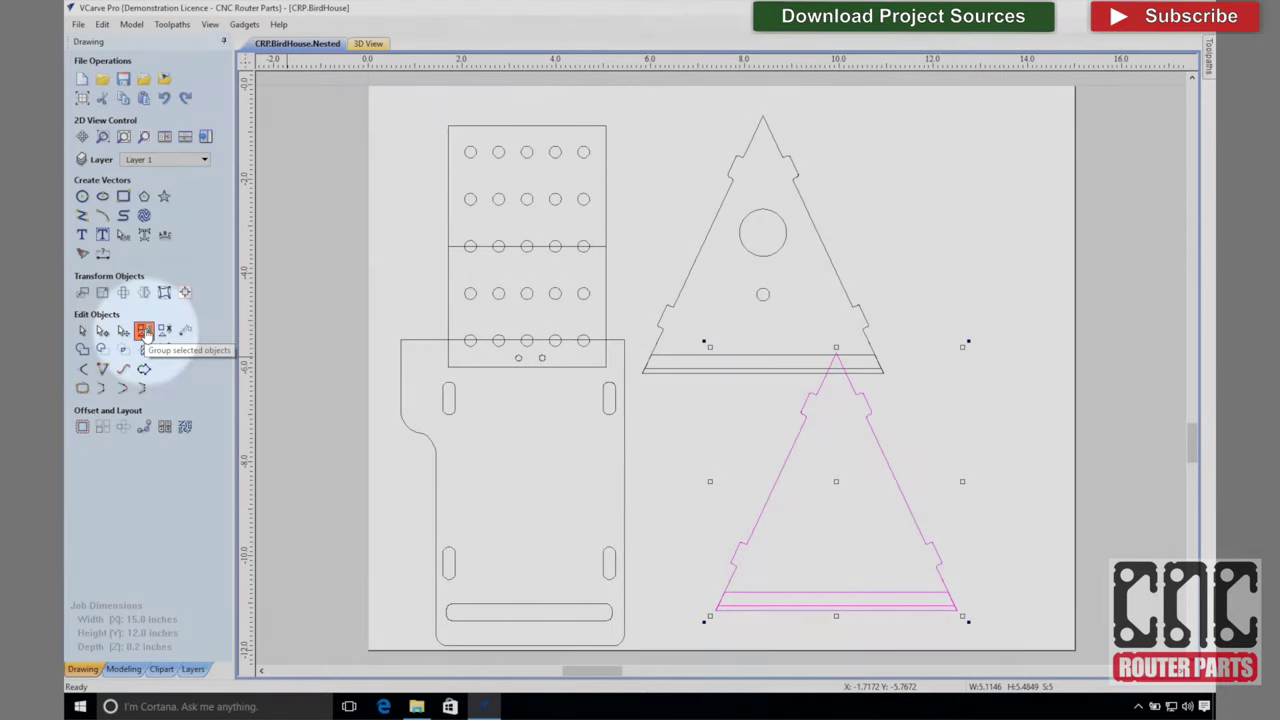
click(144, 330)
- Import Right Side Panel.dxf and place the panel near the upper-right corner of the sheet
click(78, 24)
key(Escape)
key(ctrl+i)
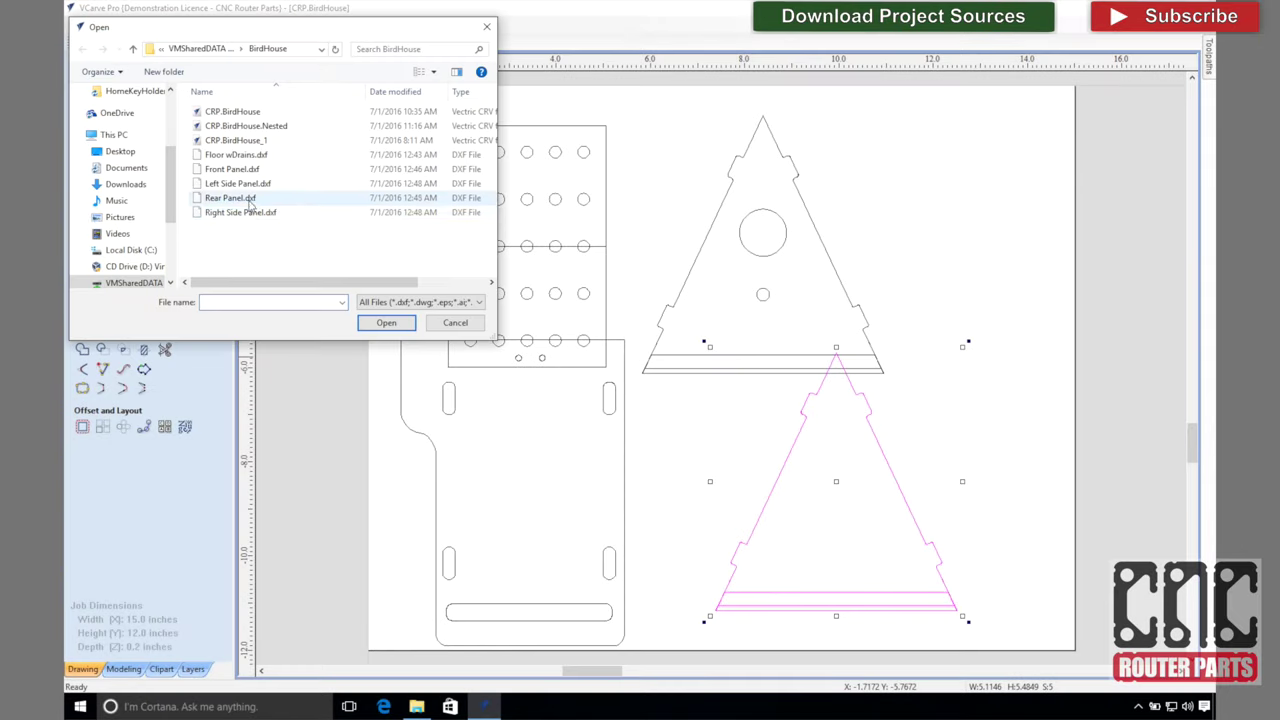
double_click(286, 194)
drag(948, 280, 960, 286)
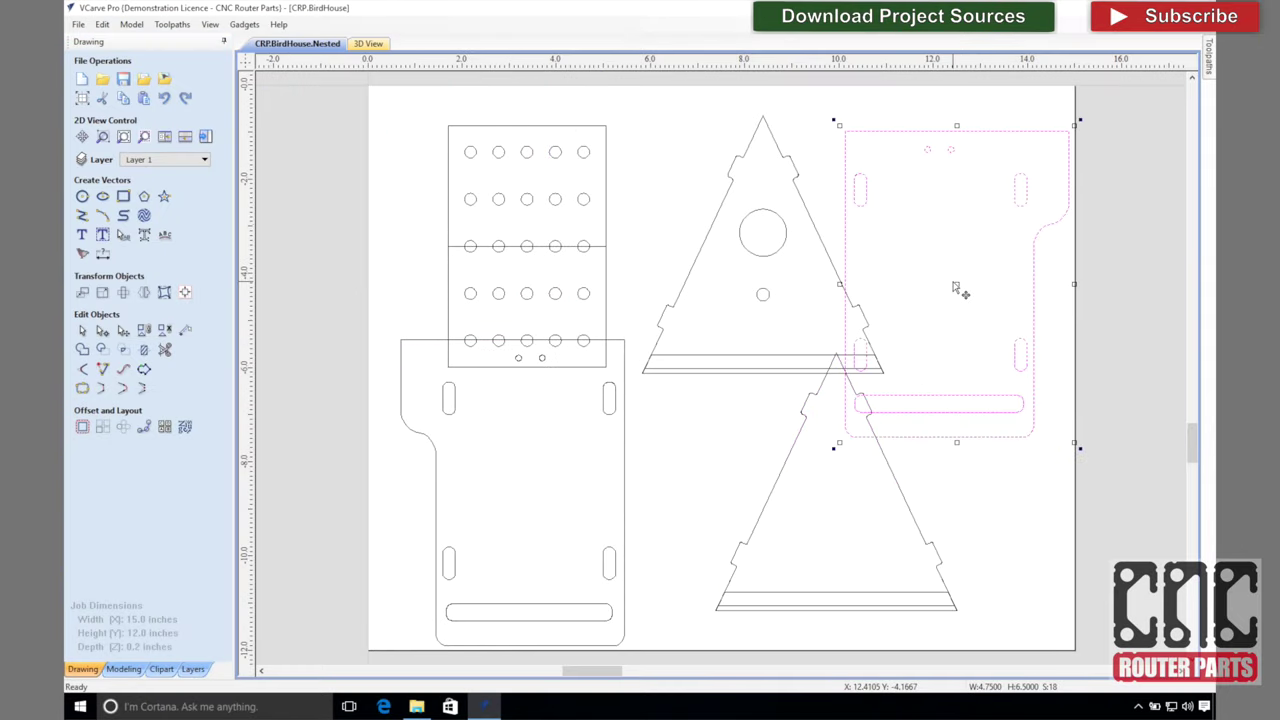
click(330, 337)
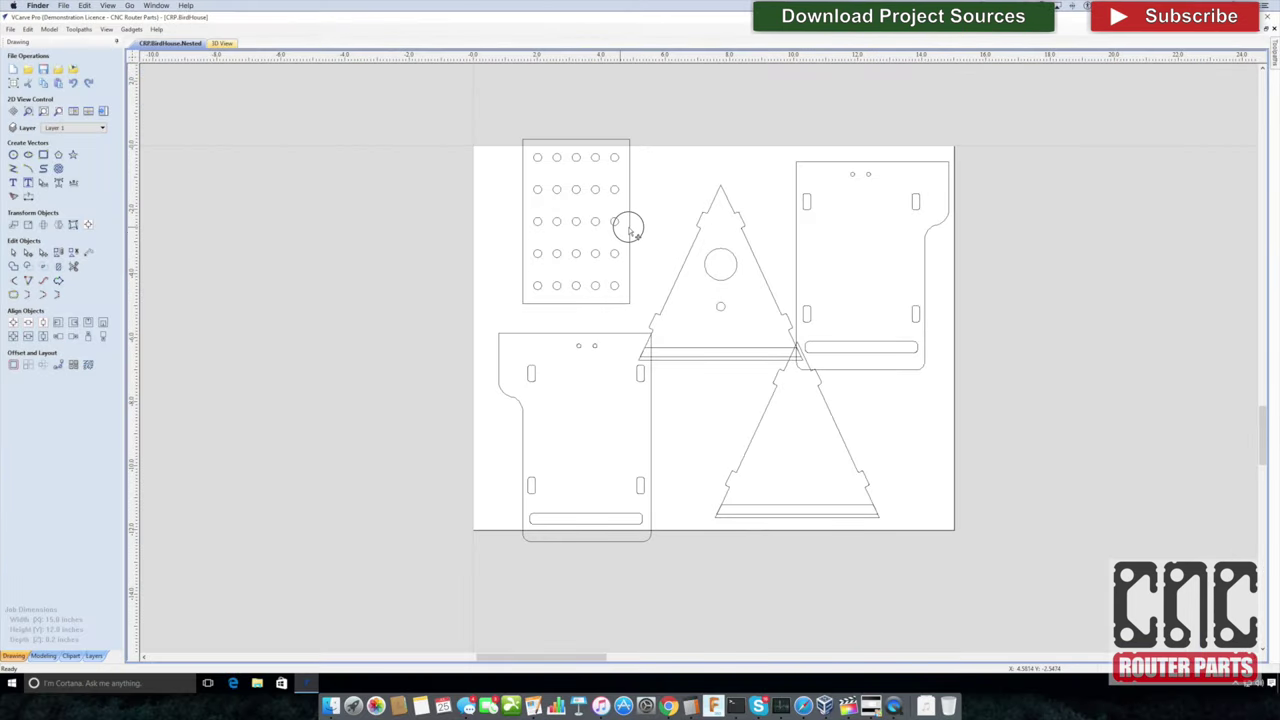
- Build an individual selection set from the floor panel's outline and four of its drain holes, and clear it
click(629, 228)
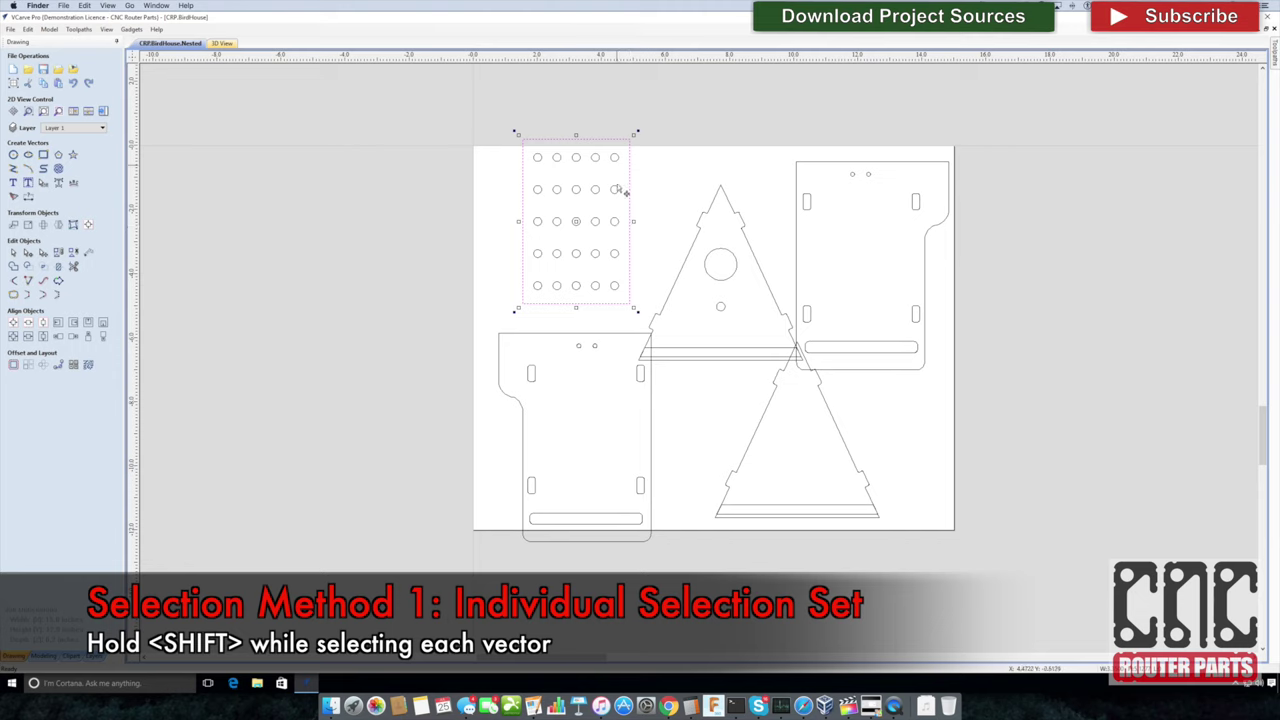
shift+click(614, 189)
shift+click(615, 159)
shift+click(595, 158)
shift+click(597, 188)
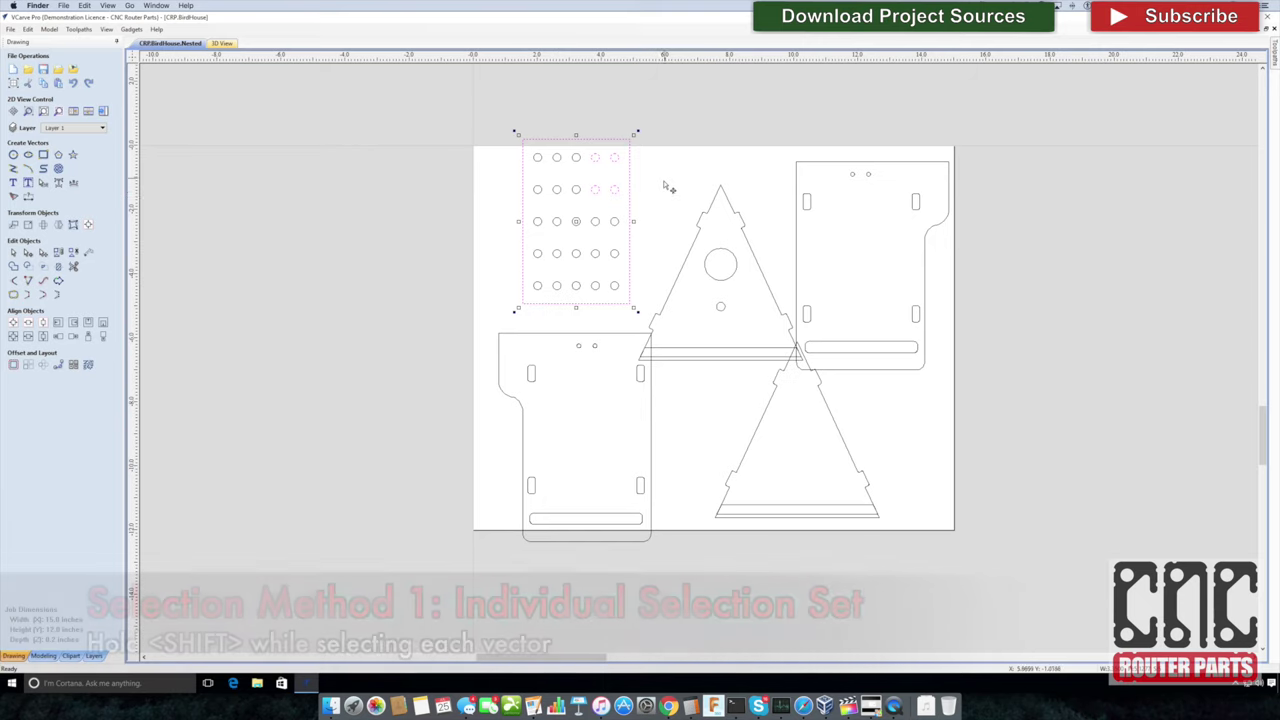
click(670, 188)
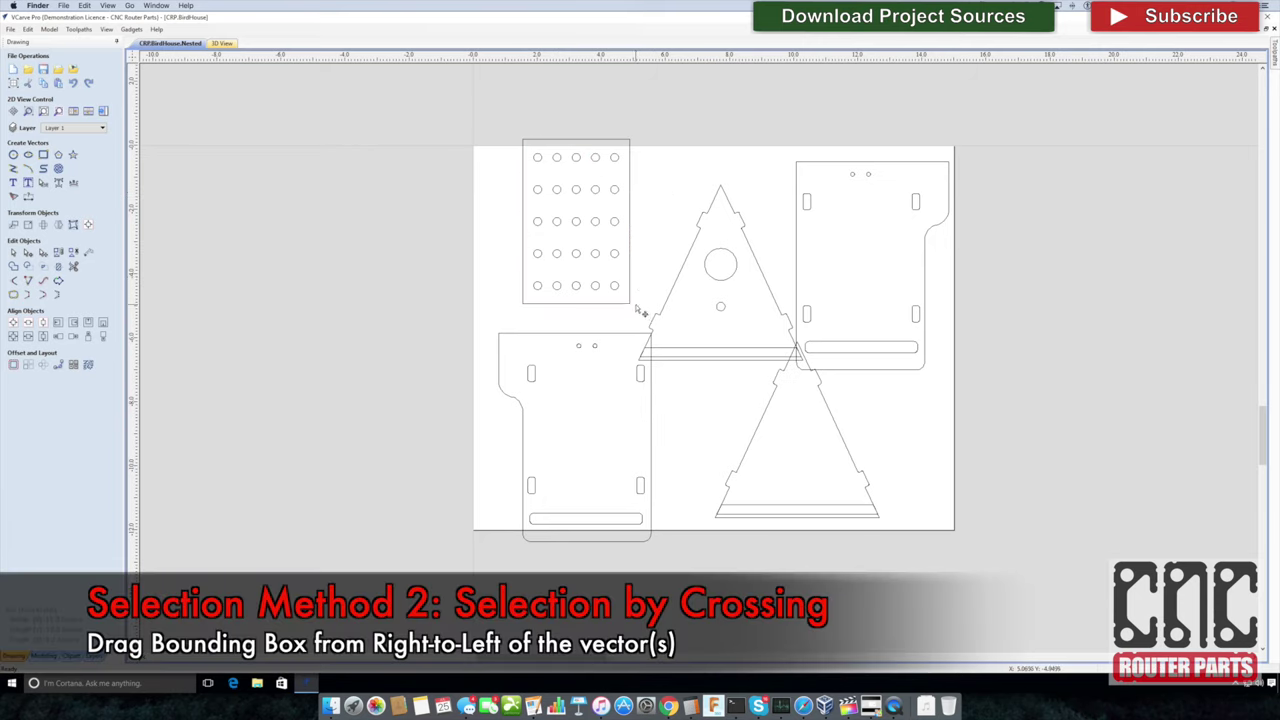
- Select the whole floor panel with a crossing box, and only its drain holes with an enclosing box
drag(638, 312, 508, 155)
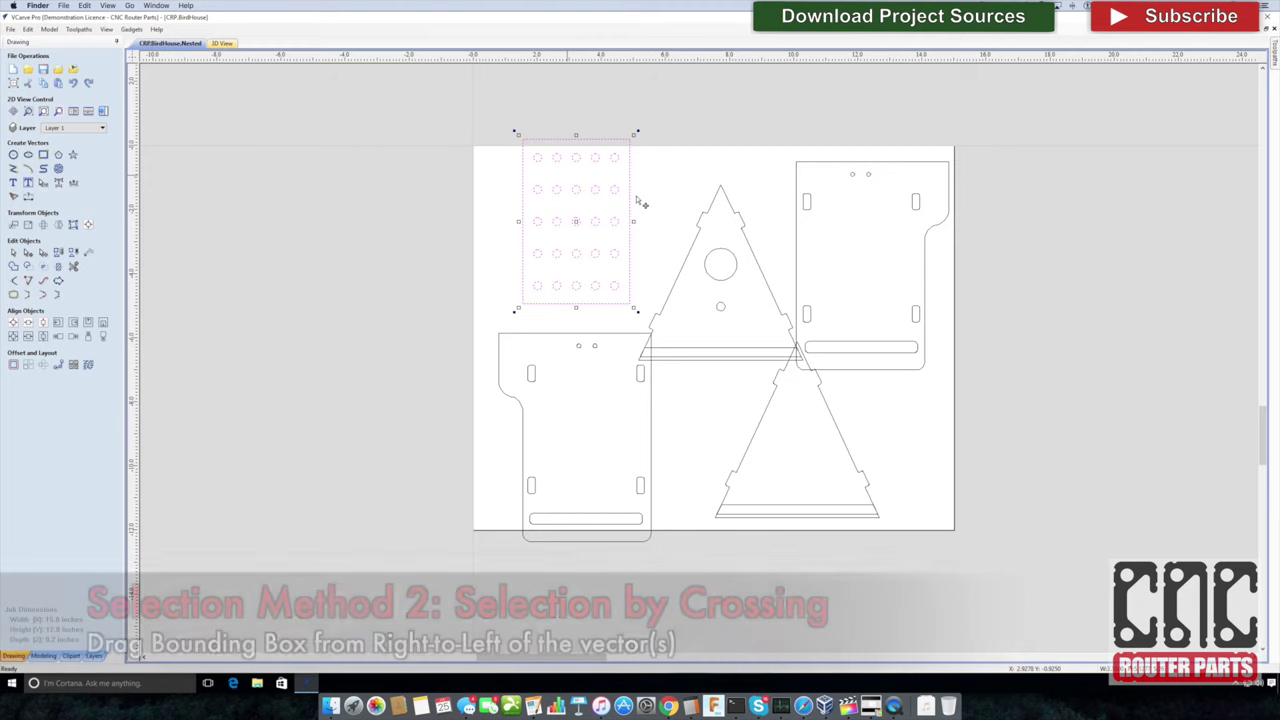
click(517, 149)
drag(515, 149, 645, 326)
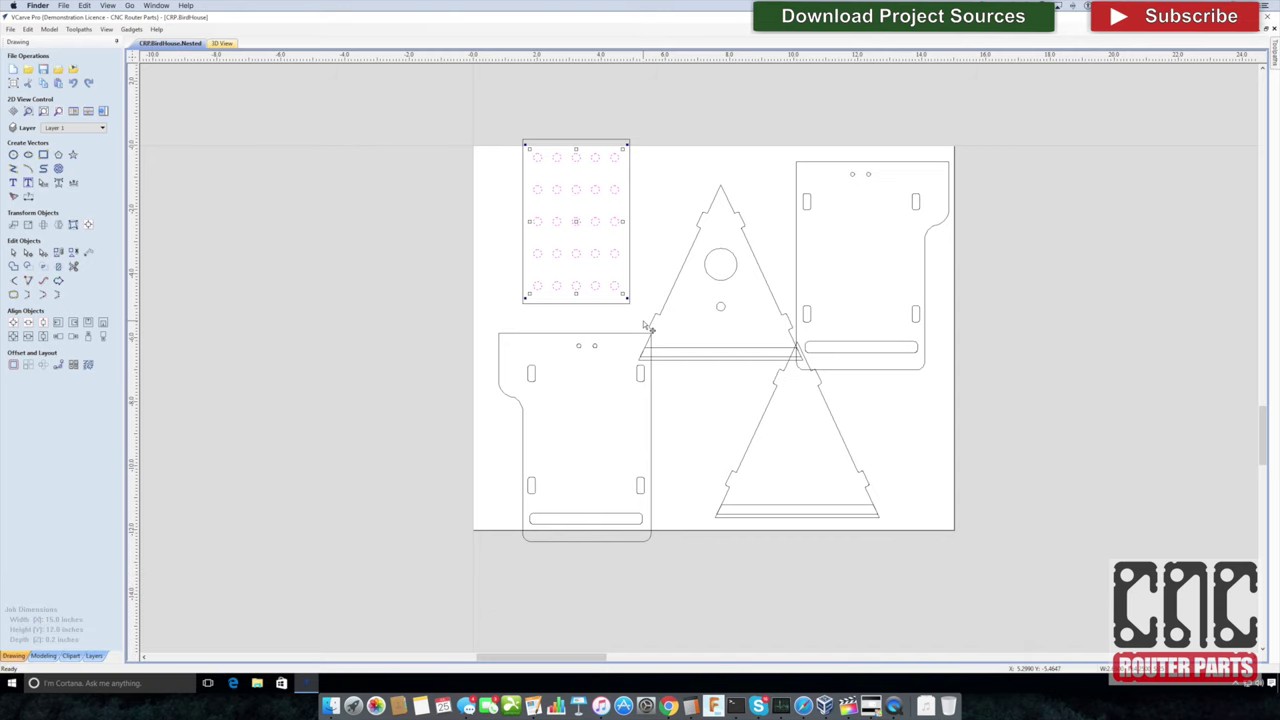
click(455, 224)
key(F3)
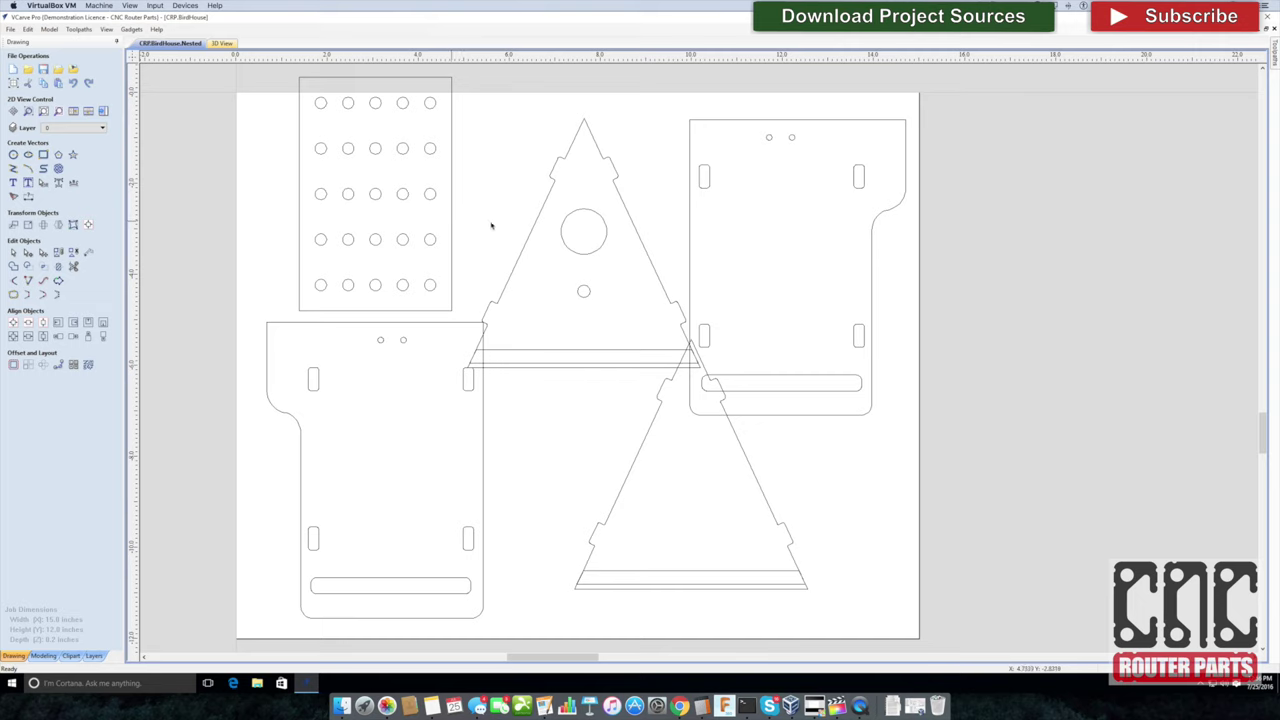
- Nest all five birdhouse panels on the sheet, allowing parts to rotate for the best fit
click(491, 226)
shift+click(535, 231)
shift+click(689, 234)
shift+click(484, 458)
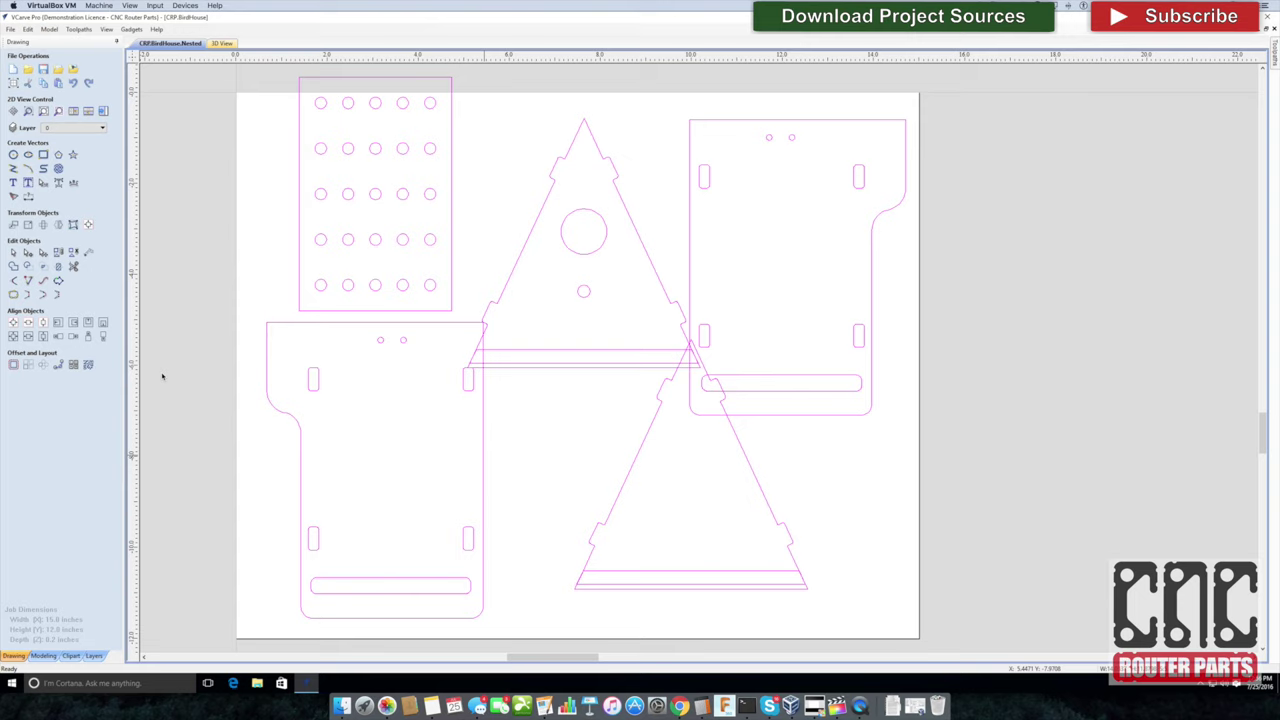
click(86, 366)
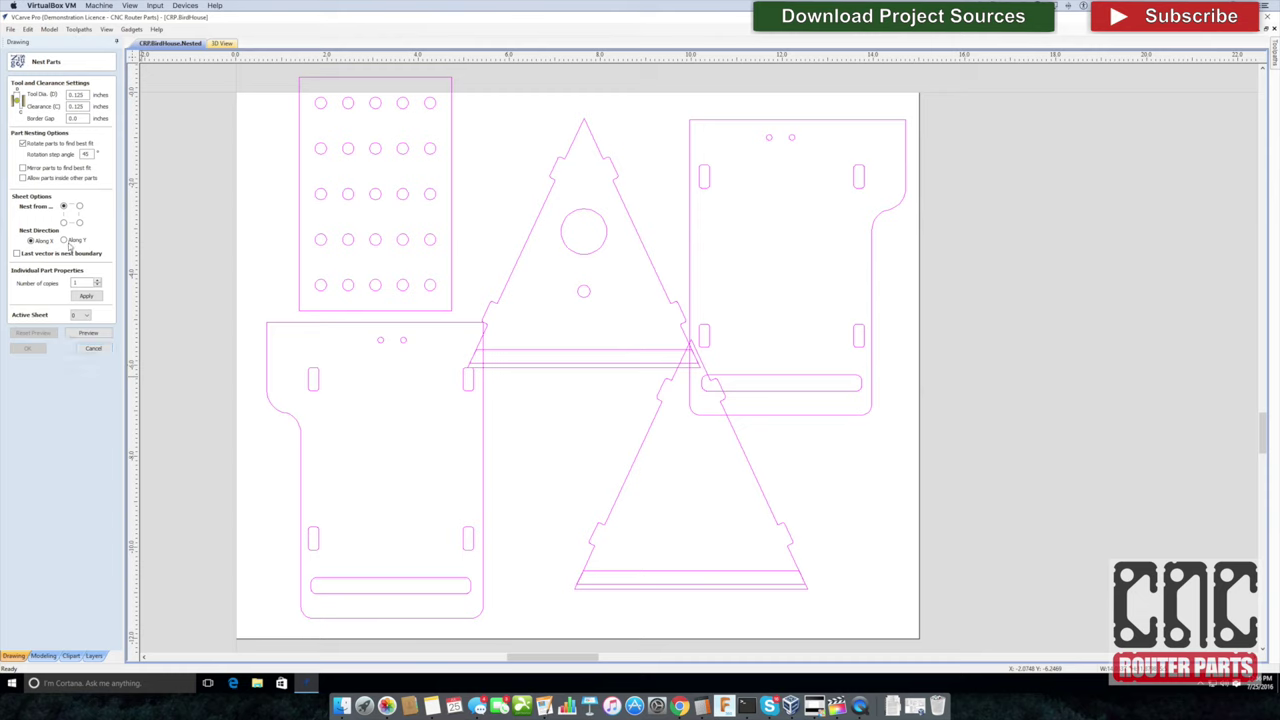
click(86, 336)
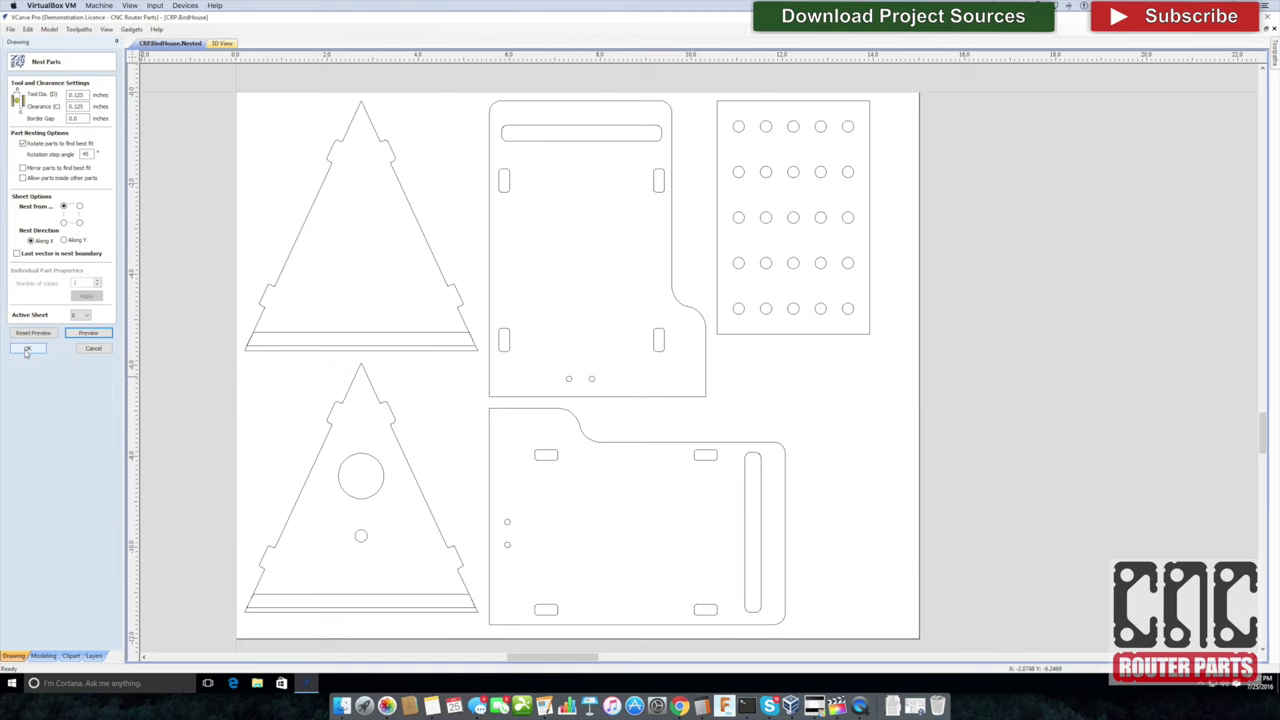
click(27, 349)
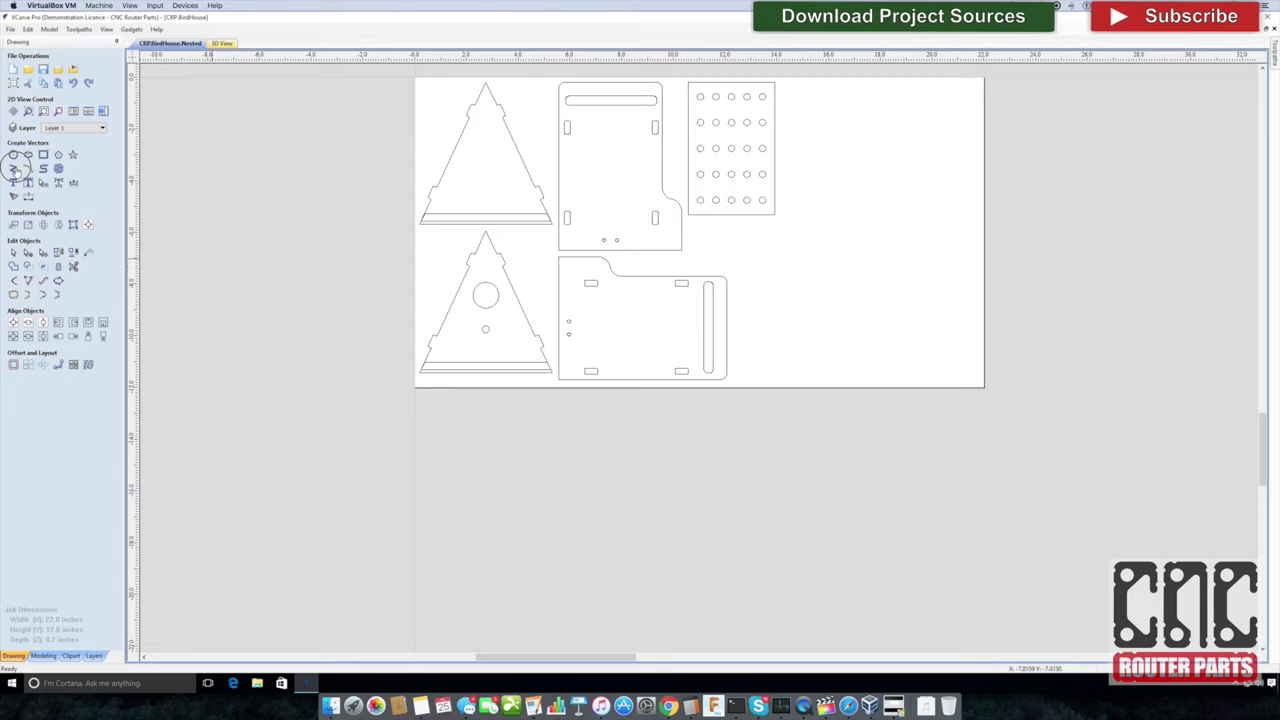
- Draw a closed L-shaped polyline around the sheet, leaving out an upper-right area about 13 inches wide and 4 inches high
click(14, 169)
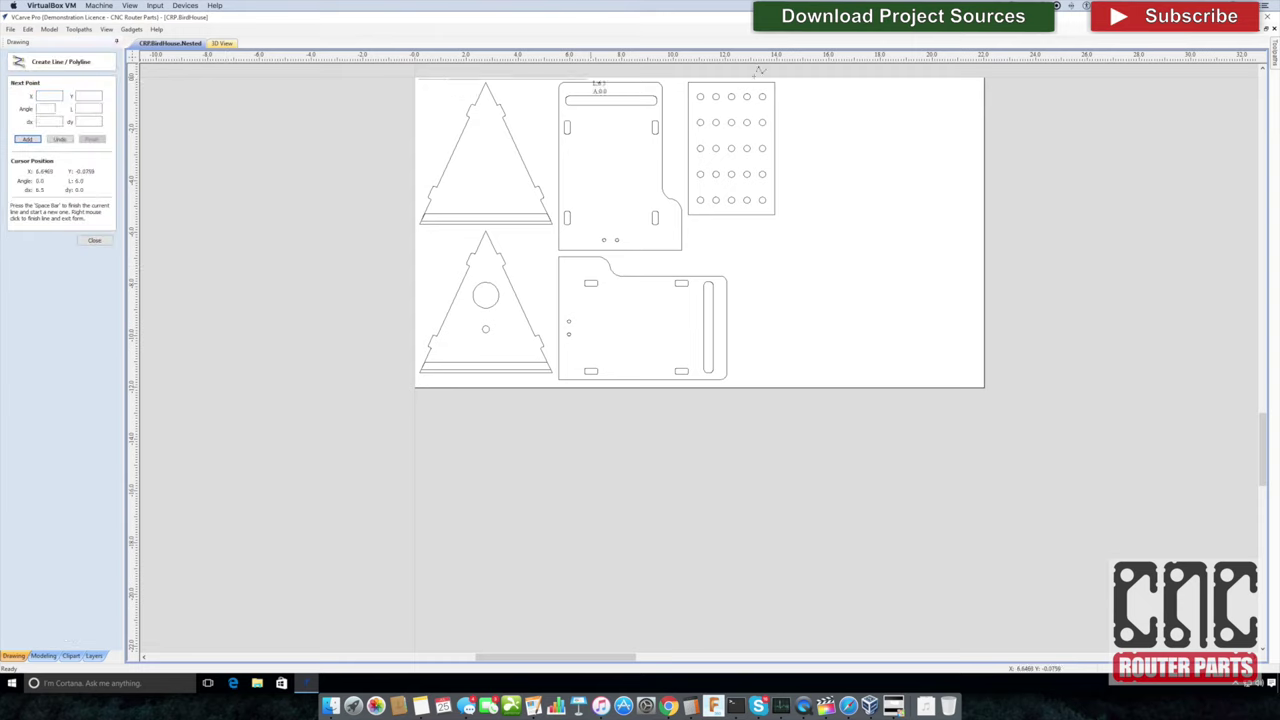
click(640, 80)
click(983, 184)
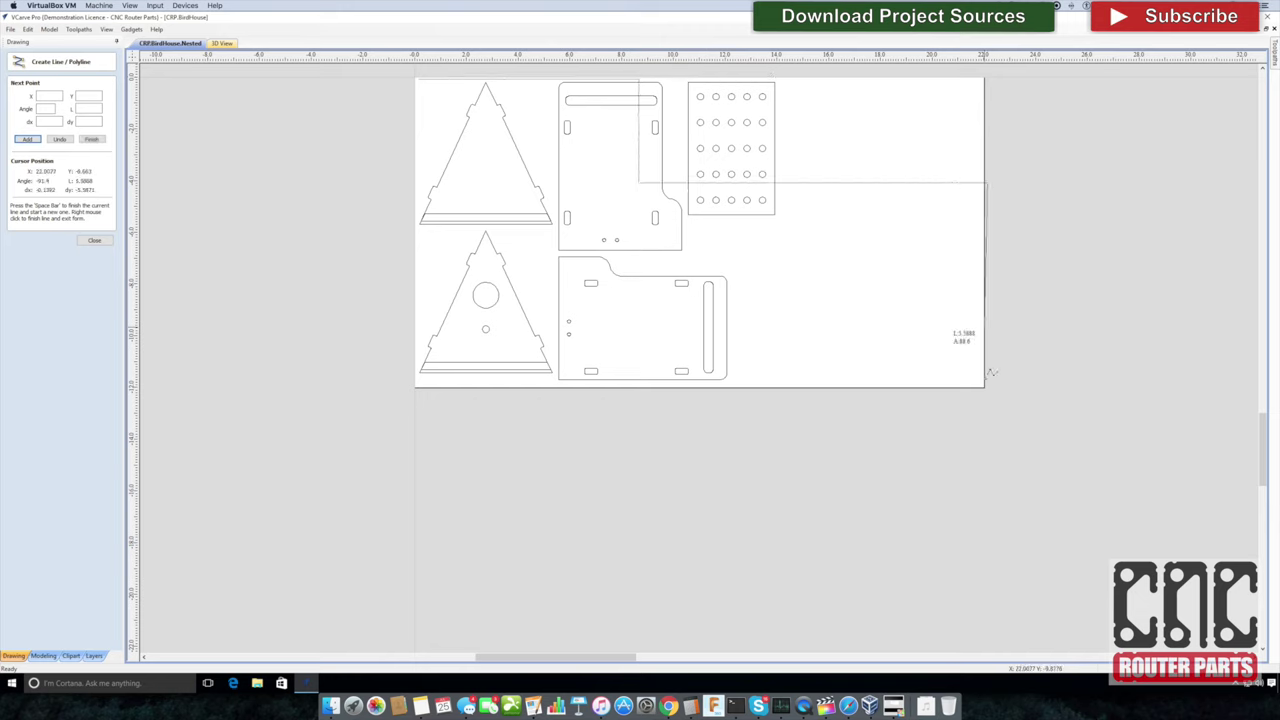
click(986, 387)
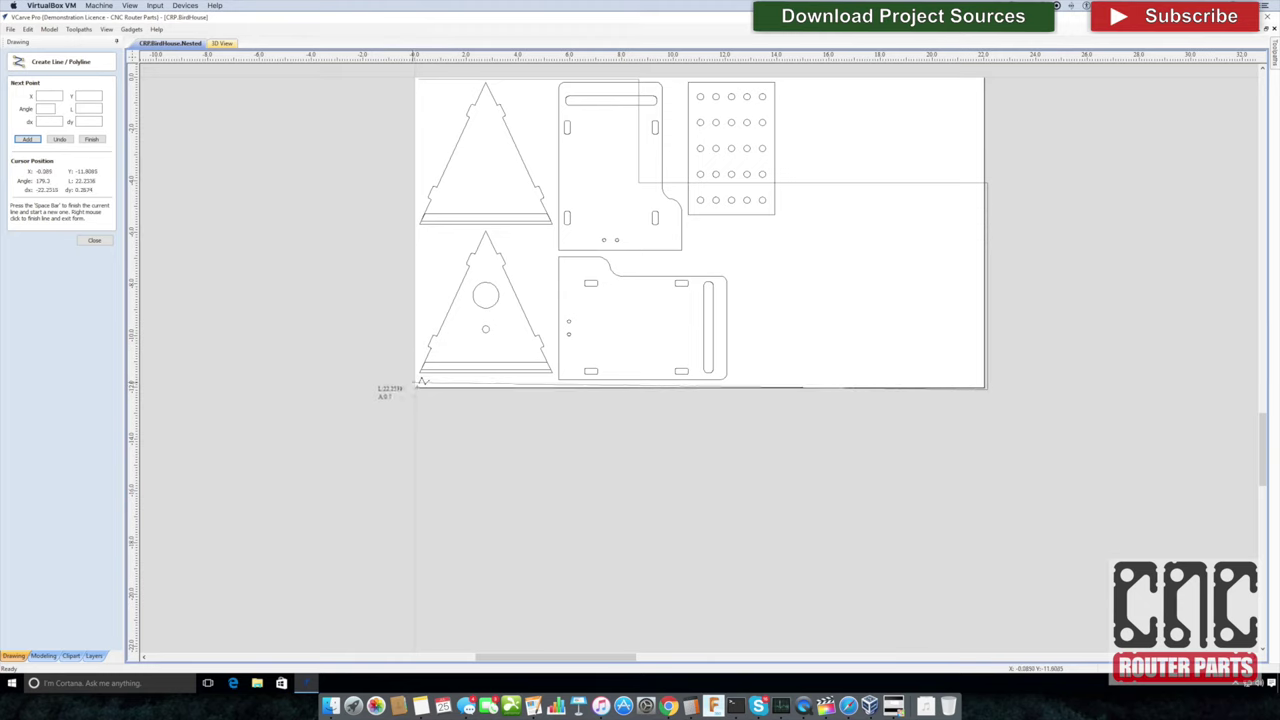
click(416, 388)
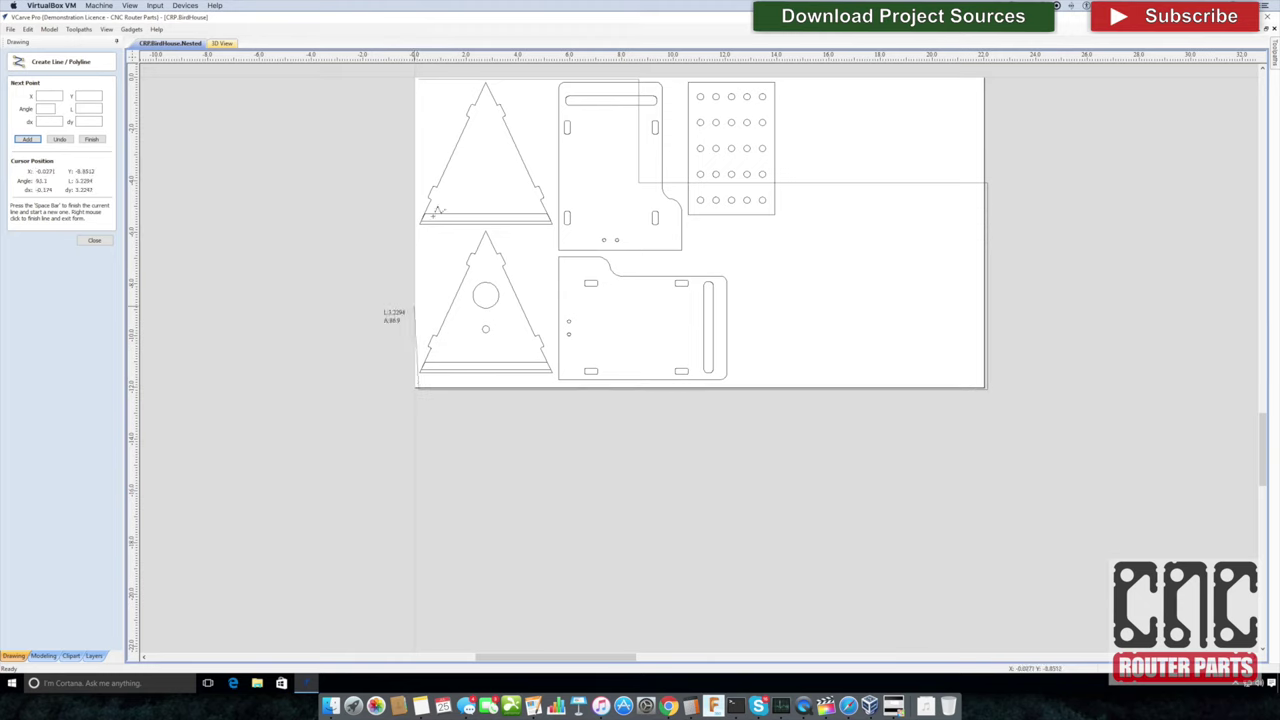
click(419, 80)
right_click(427, 90)
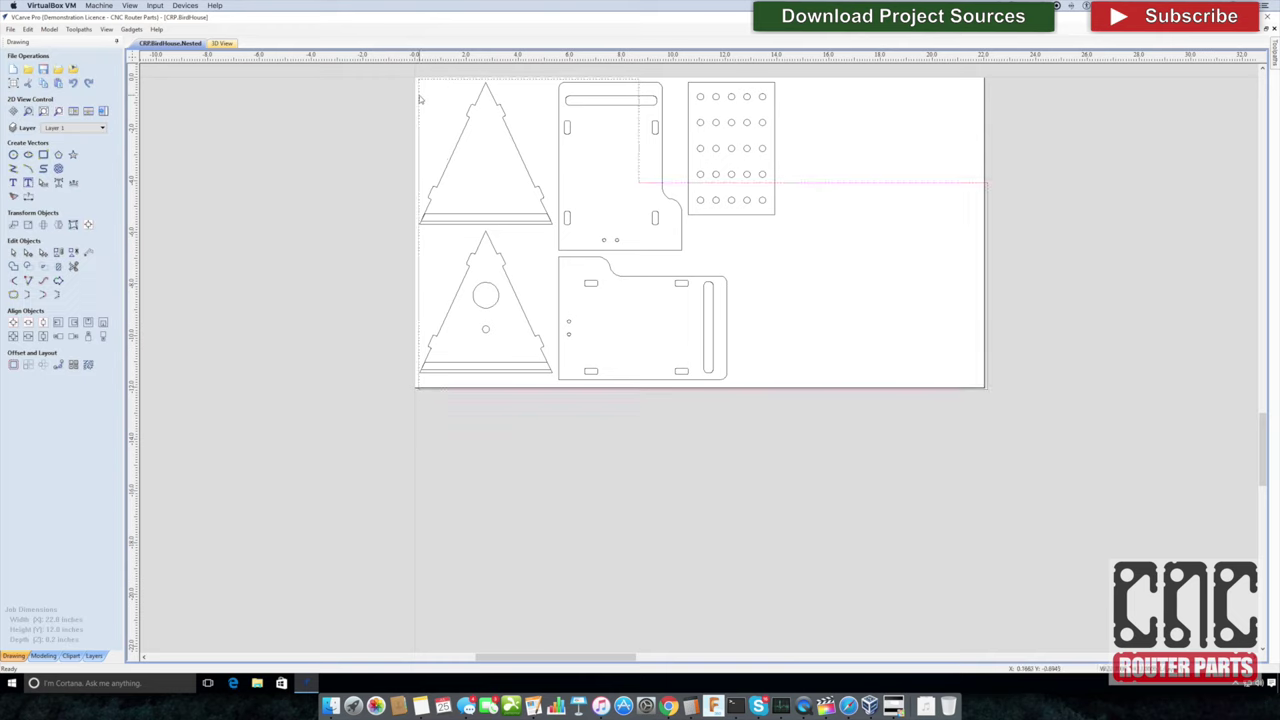
- Nest all five panels inside the L-shaped polyline, selecting it last and using the last vector as the nest boundary
click(530, 160)
shift+click(560, 162)
shift+click(687, 162)
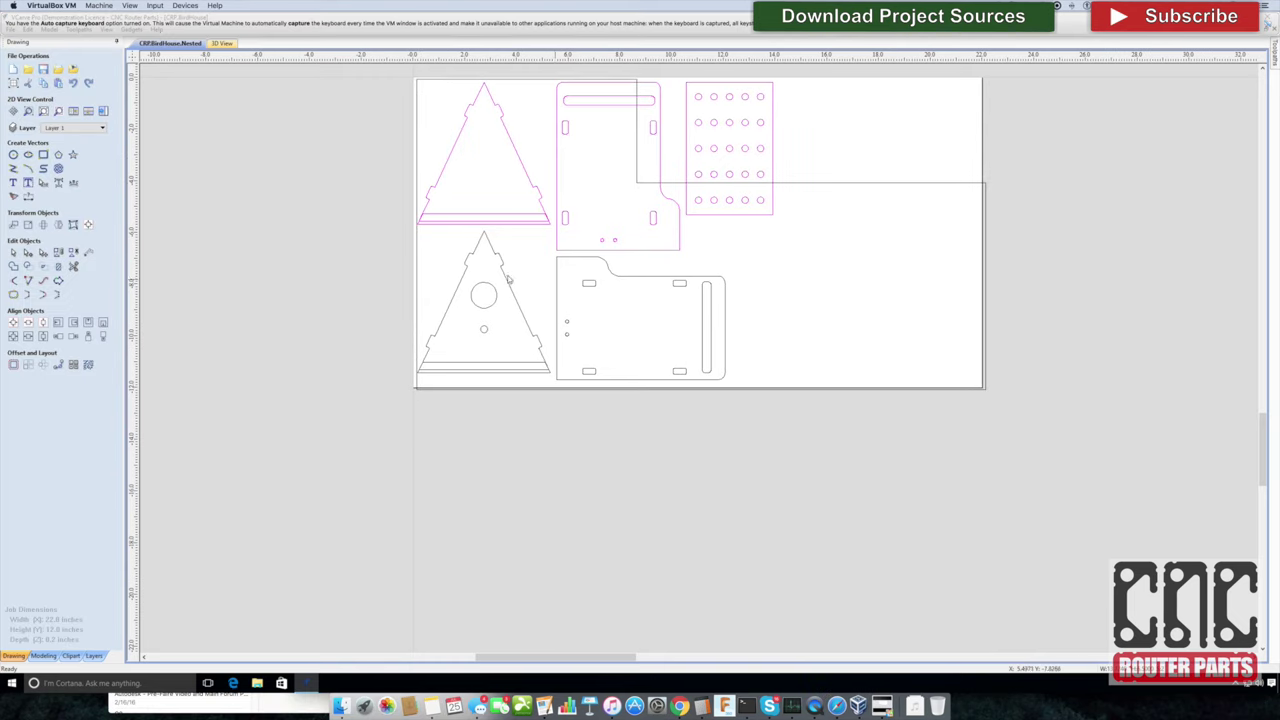
key(ctrl+a)
shift+click(419, 274)
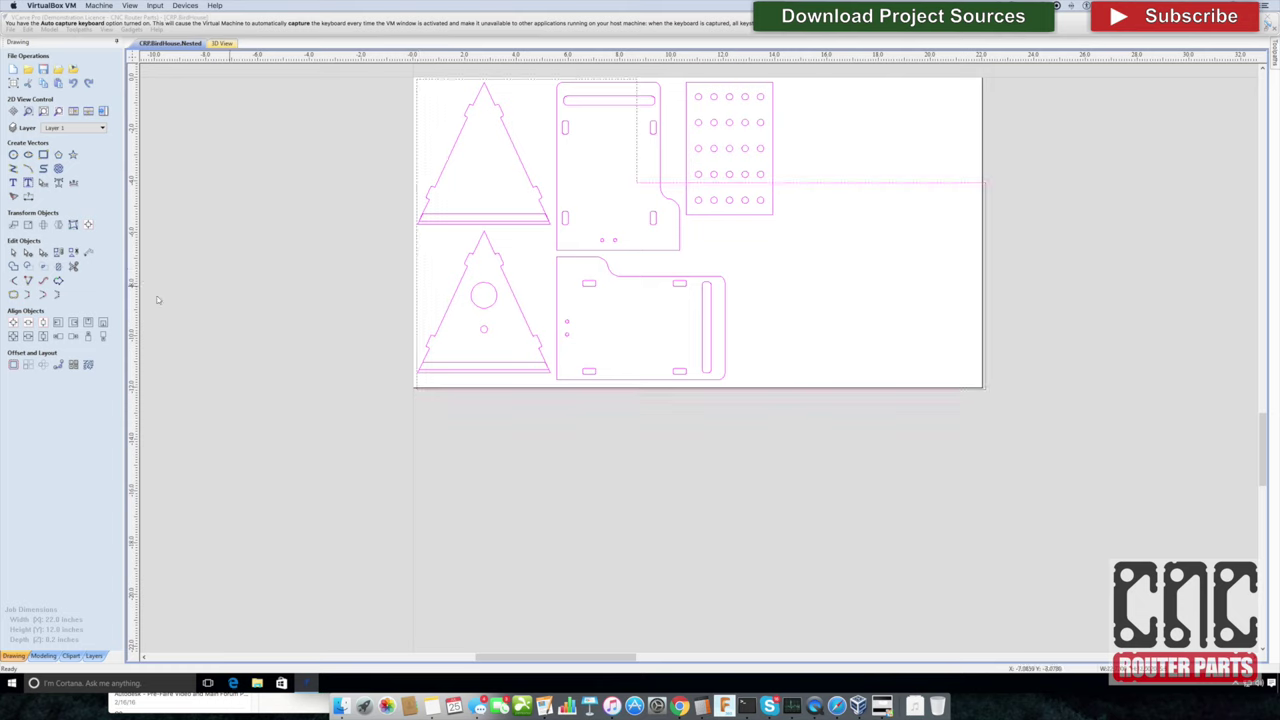
click(89, 364)
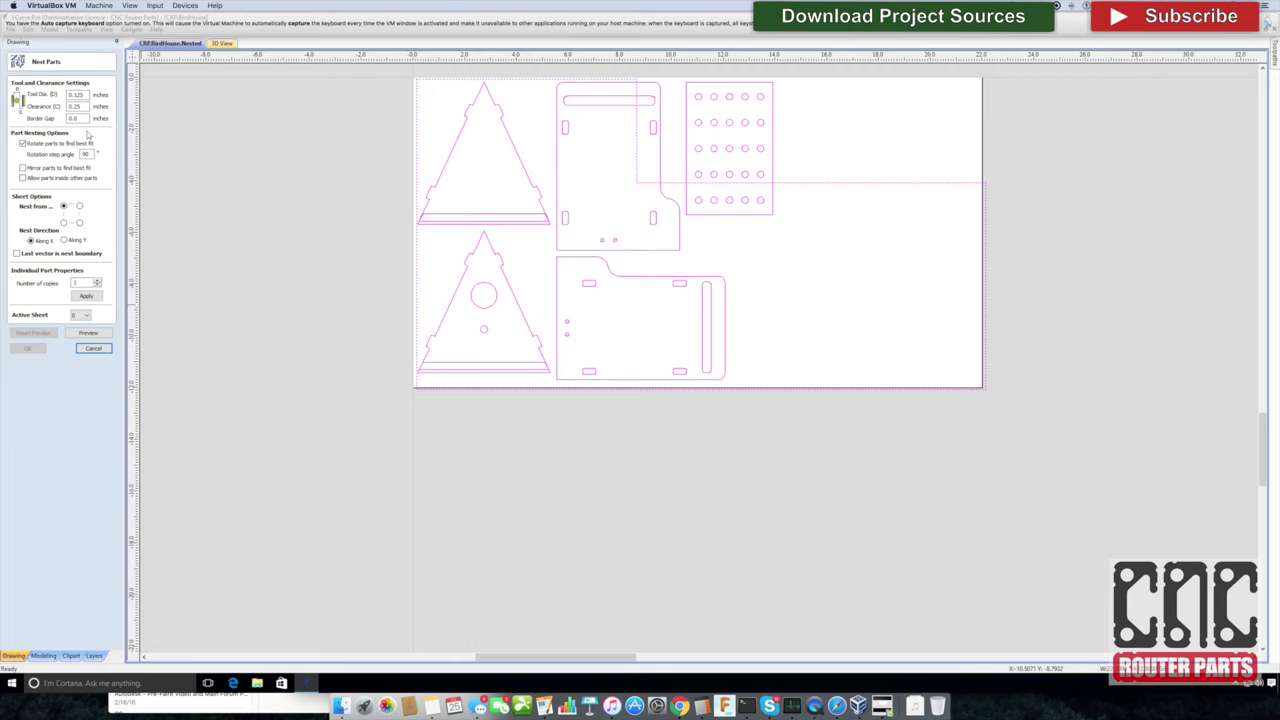
click(17, 254)
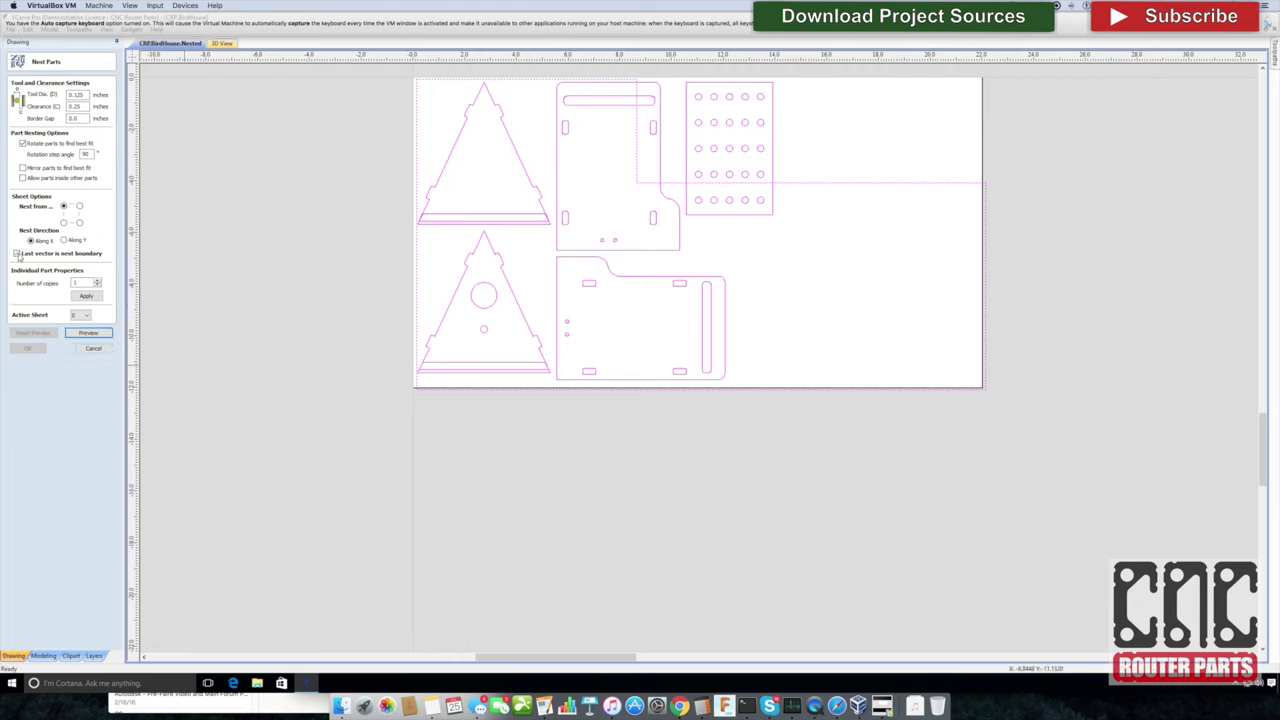
click(92, 332)
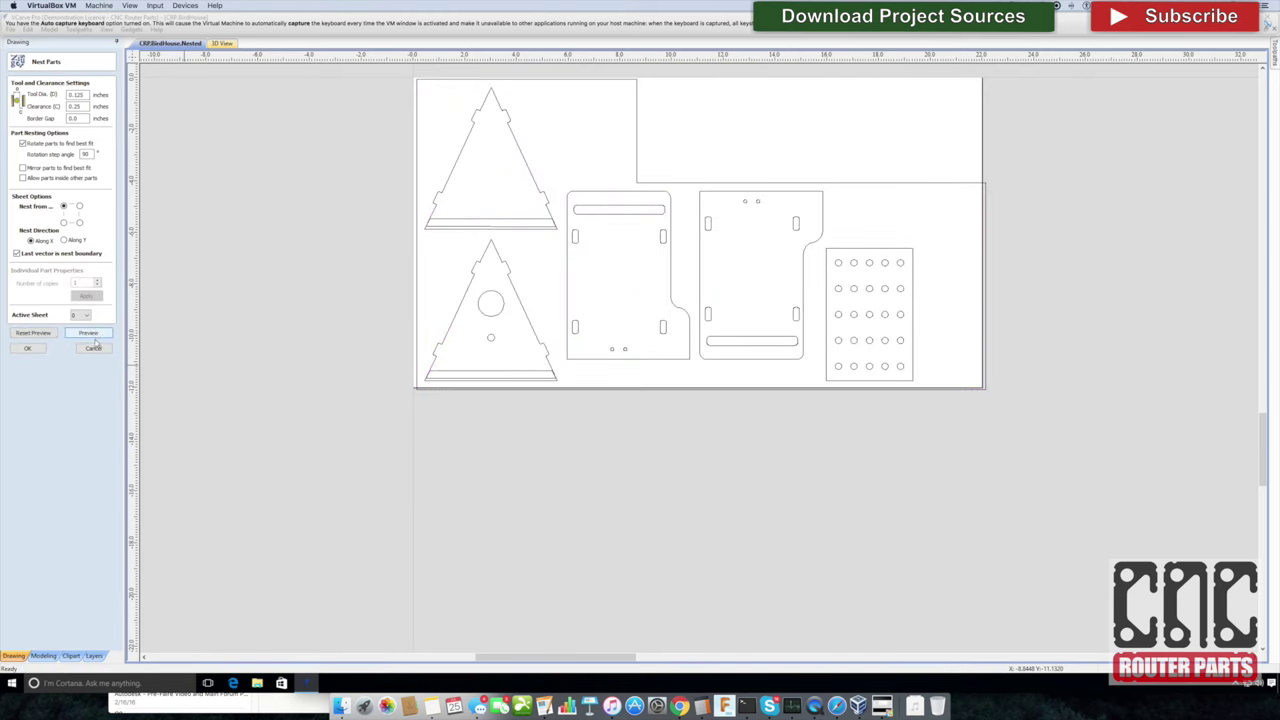
click(36, 349)
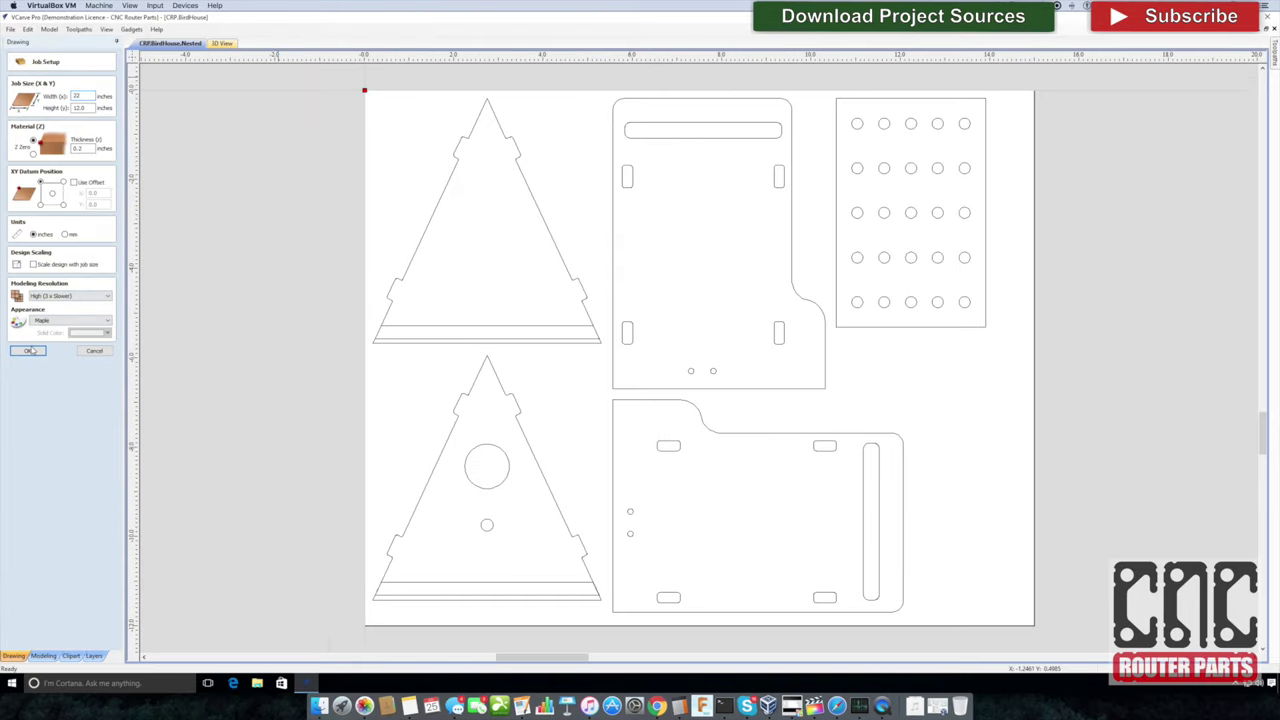
- Set the job width to 22 inches
click(29, 350)
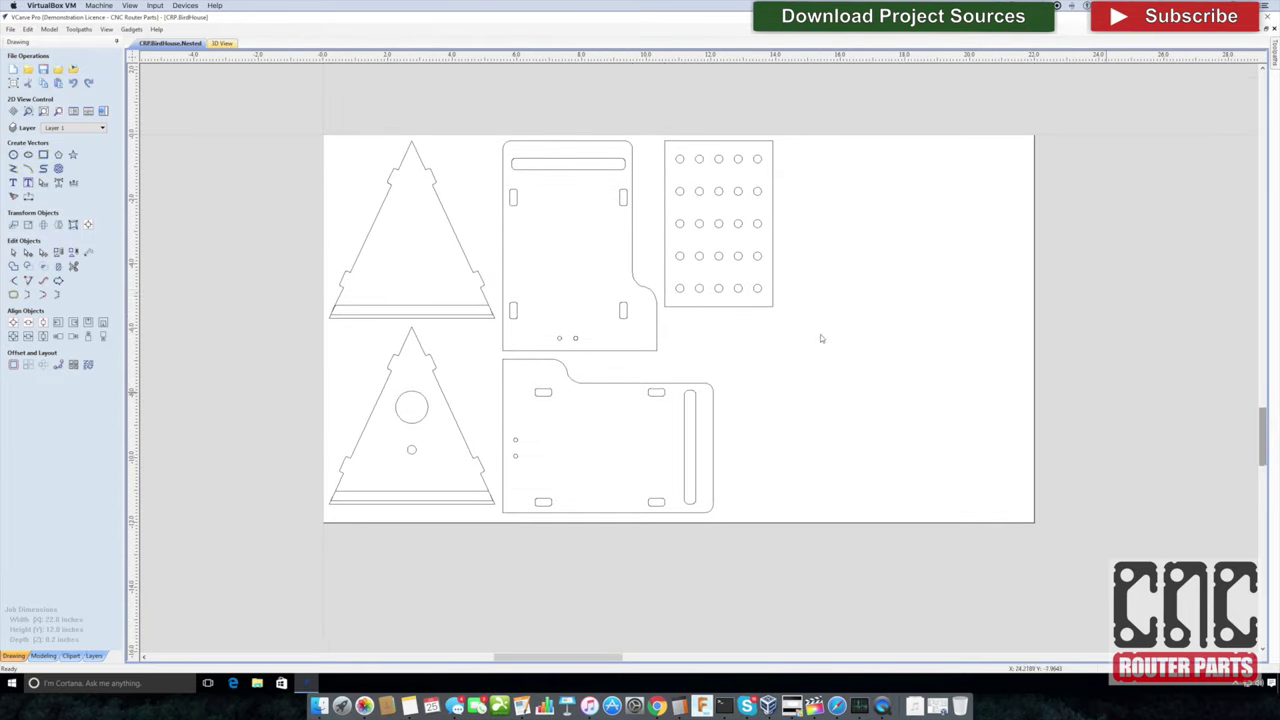
- Rotate both notched side panels in 90° increments and place them at opposite ends along the sheet's lower edge
click(606, 383)
key(F12)
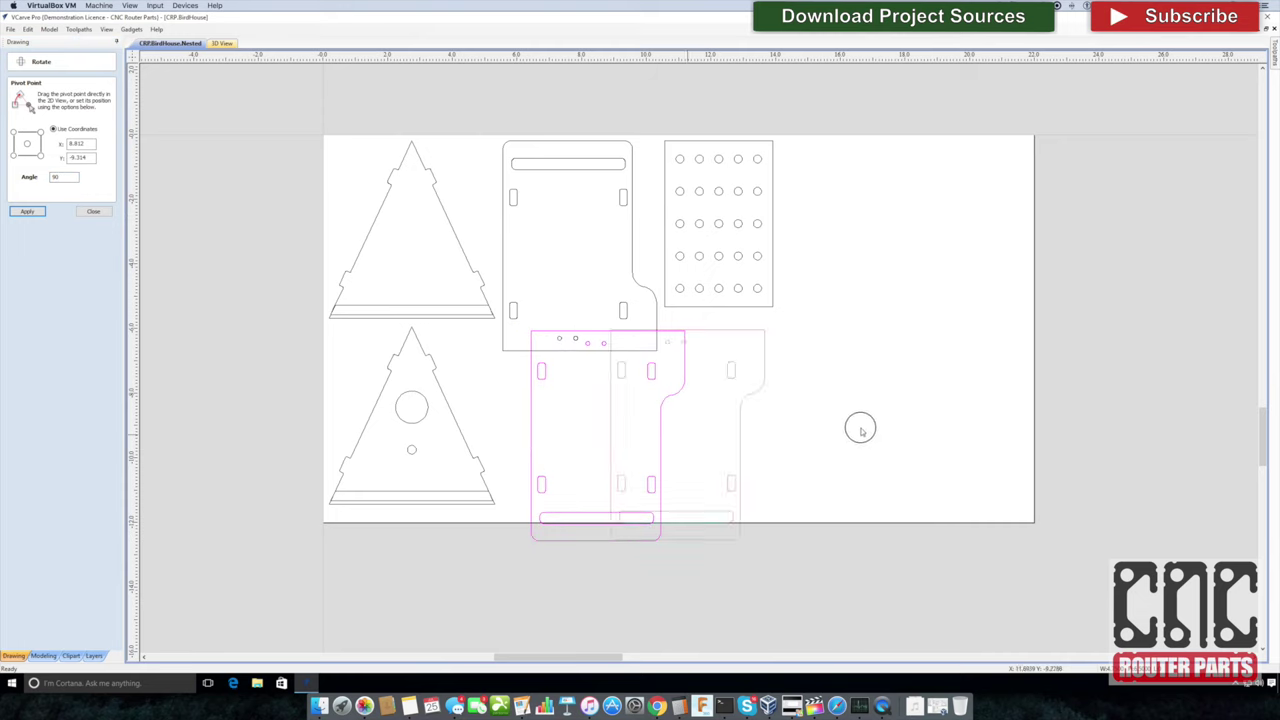
key(Return)
click(581, 243)
key(Return)
drag(581, 243, 597, 409)
- Turn the plain triangular panel upside down in 90° increments and place it beside the triangle with the entry hole
click(411, 222)
key(Return)
key(Return)
drag(414, 223, 757, 406)
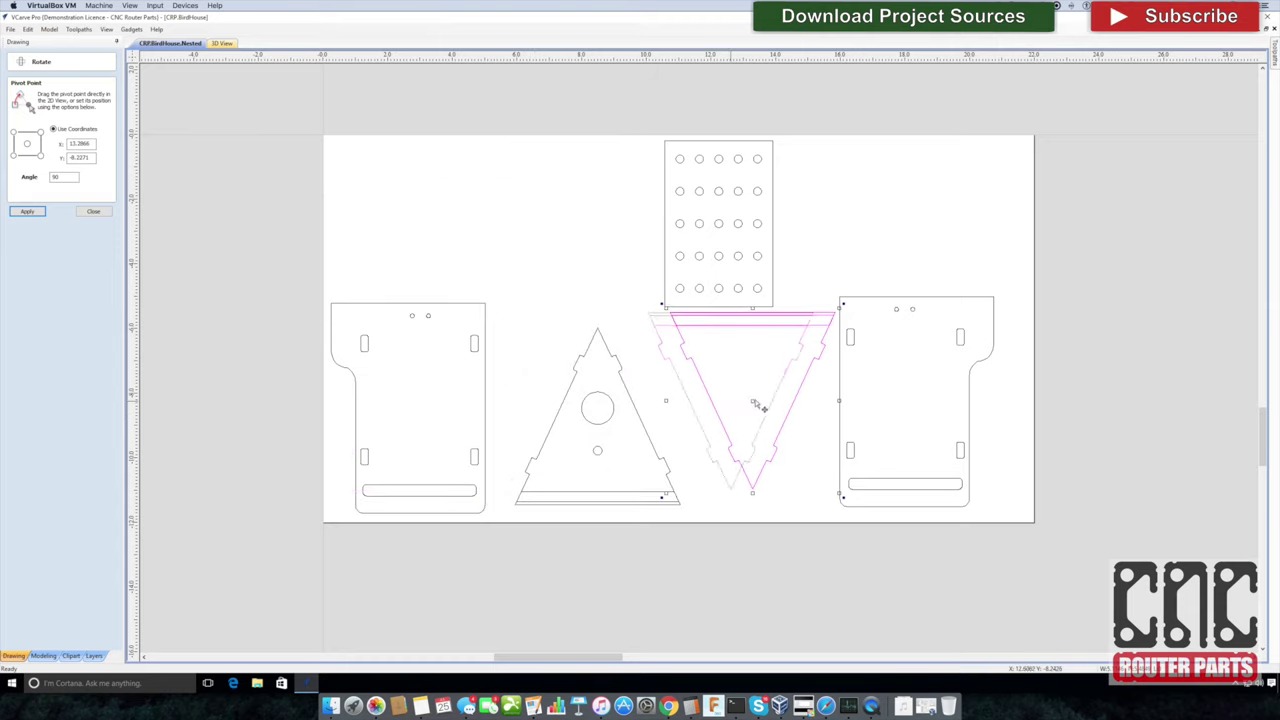
- Rotate the perforated floor panel by 90° and move it to the free area at the sheet's upper left
click(718, 223)
click(27, 211)
drag(684, 214, 397, 223)
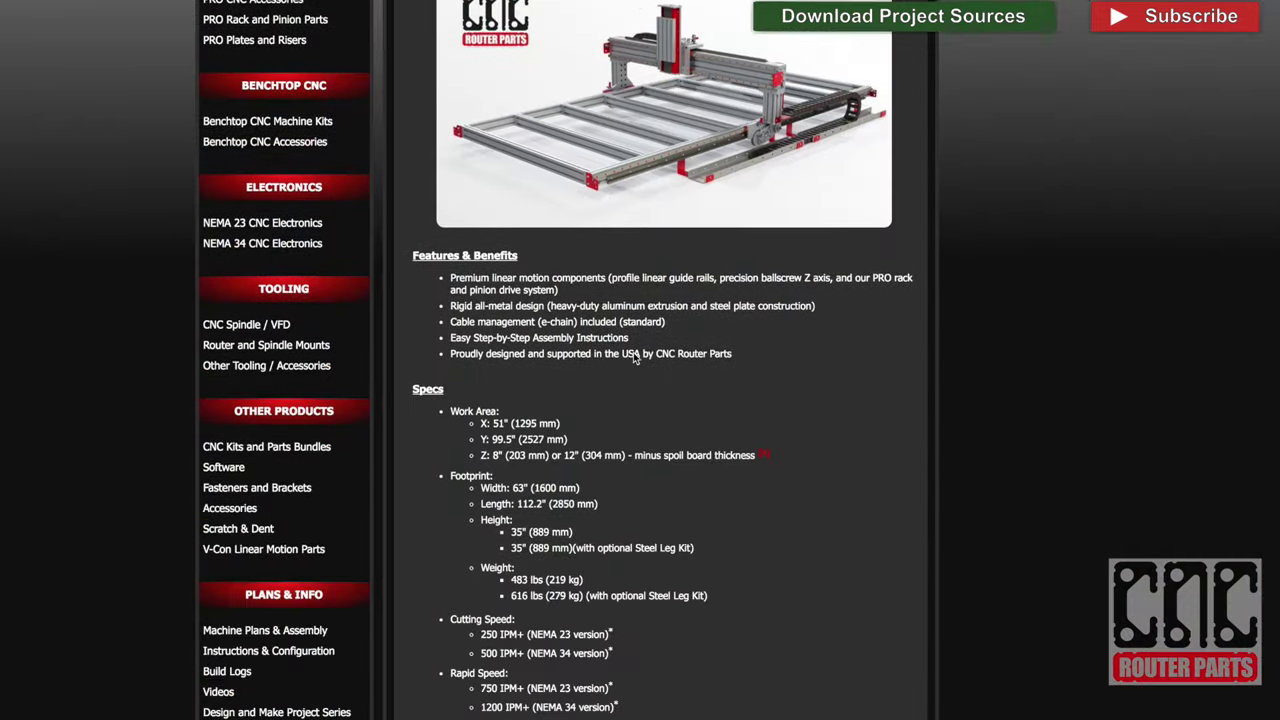
scroll(634, 357, down, 15)
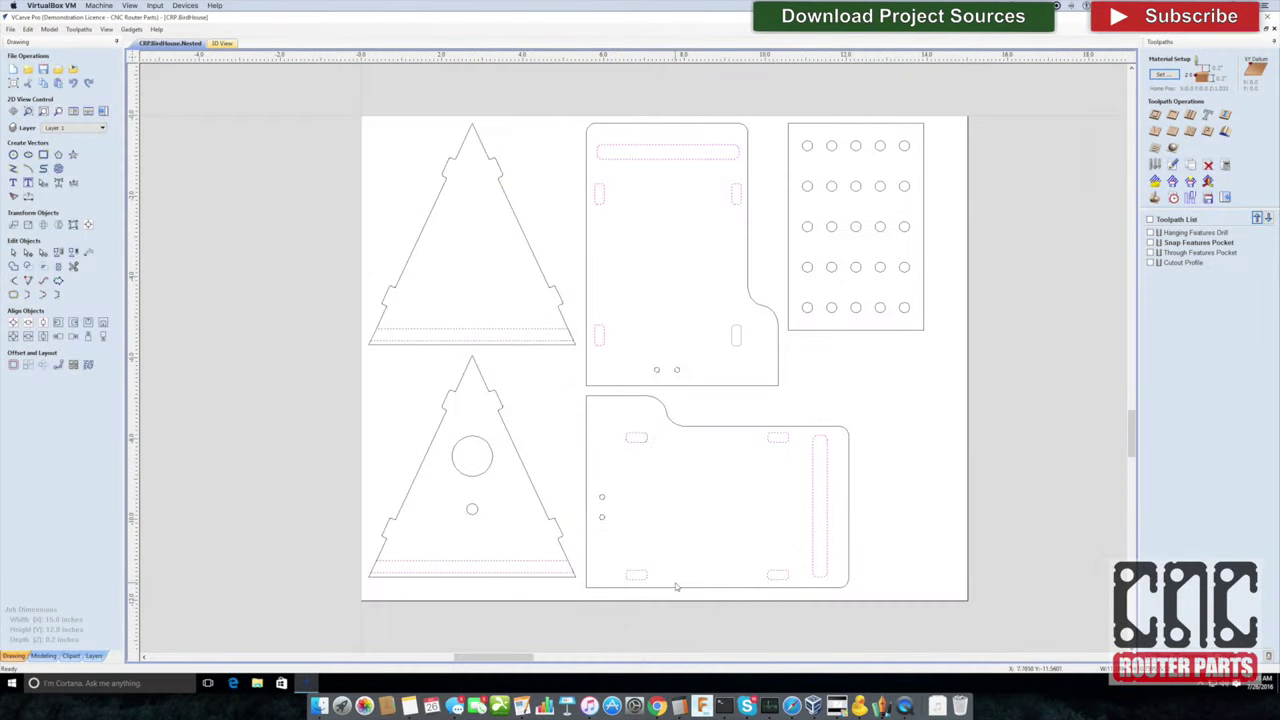
- Move the hanging-hole vectors of the Hanging Features Drill toolpath onto a new layer named Hanging Features
click(806, 414)
right_click(601, 497)
mouse_move(749, 480)
click(790, 528)
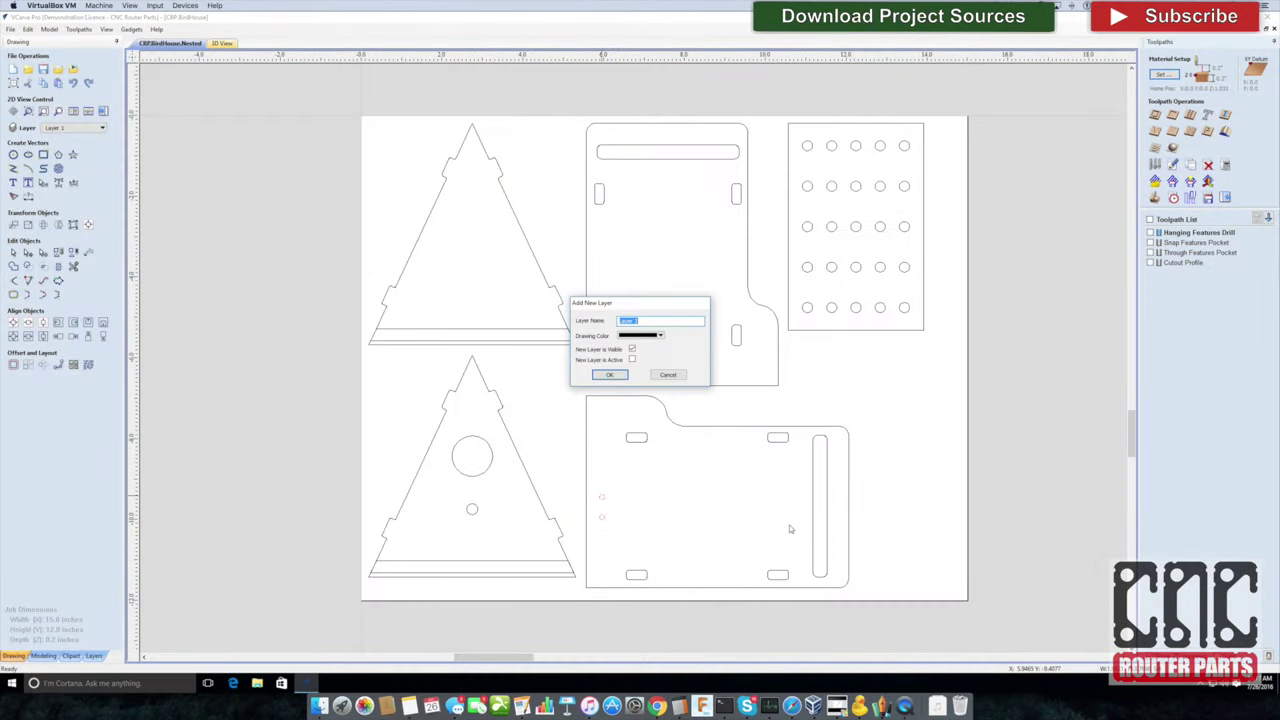
text(Hanging Holes)
key(Return)
- Move the vectors of the Through Features Pocket toolpath onto a new layer named Through Features
click(1170, 255)
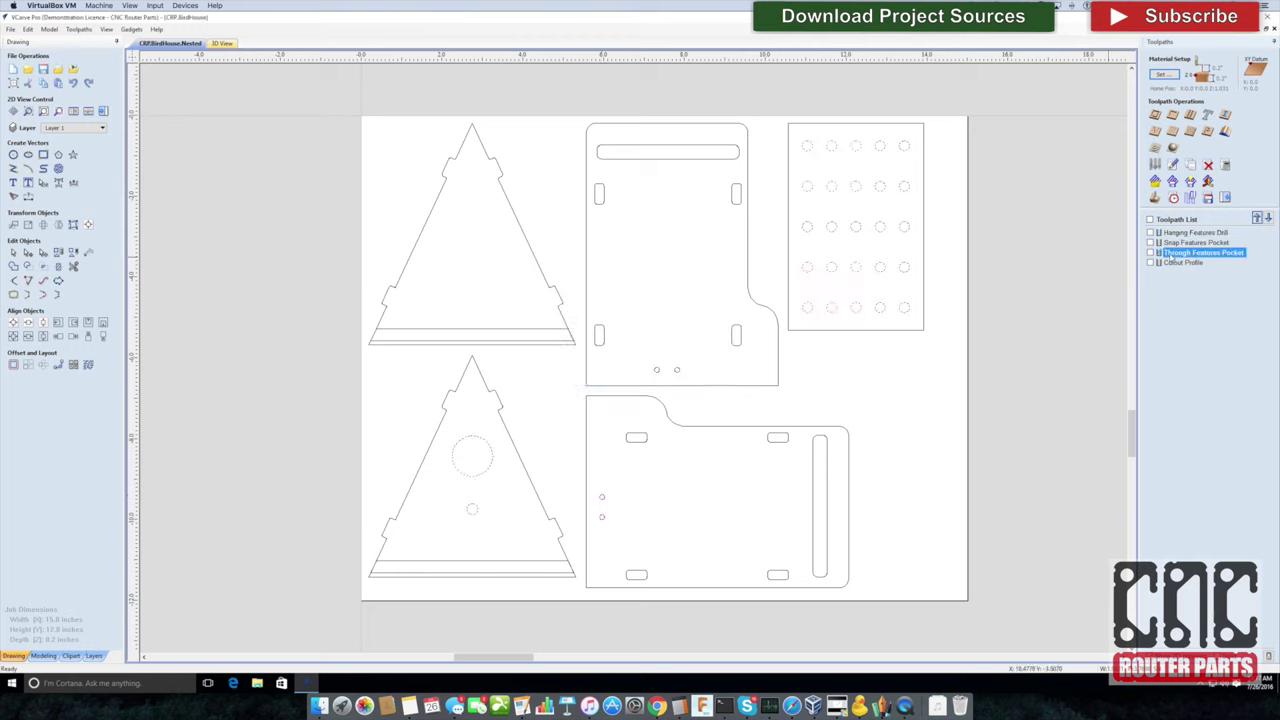
right_click(905, 268)
mouse_move(1000, 527)
click(1083, 579)
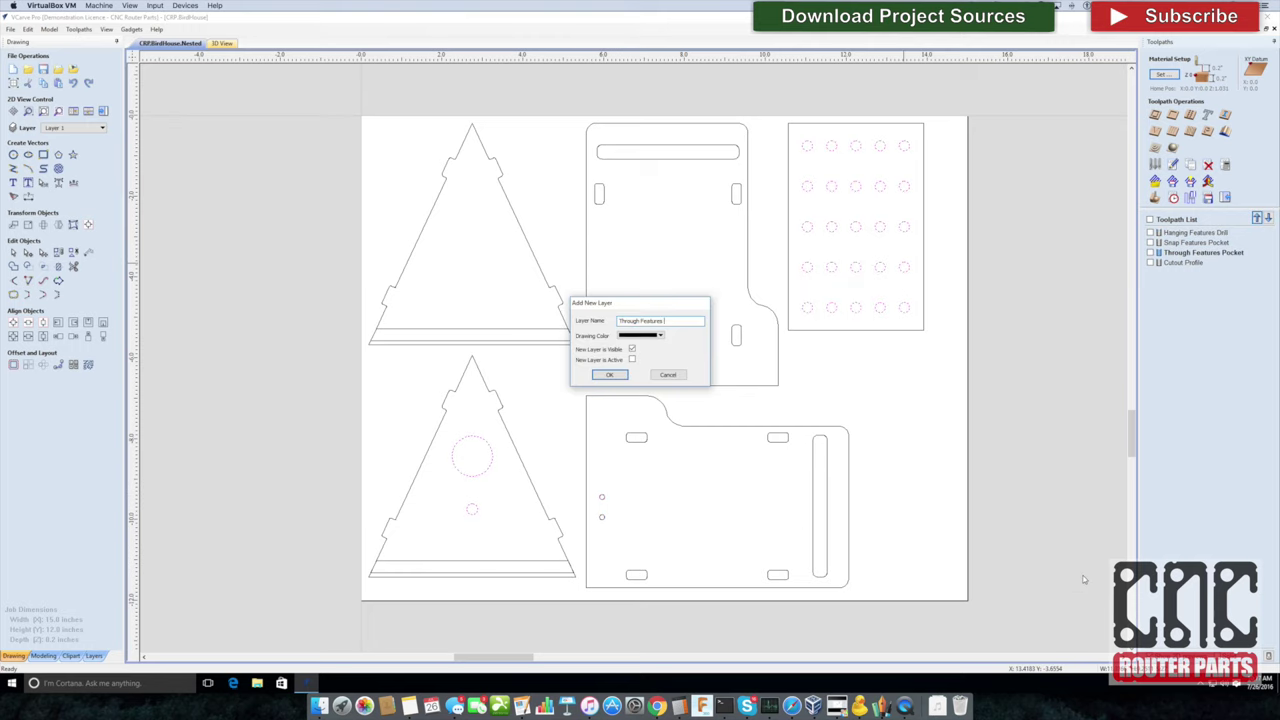
key(Return)
- Move the panel outlines of the Cutout Profile toolpath onto a new layer named Cutout Profiles and clear the selection
click(1183, 262)
right_click(1183, 262)
key(Escape)
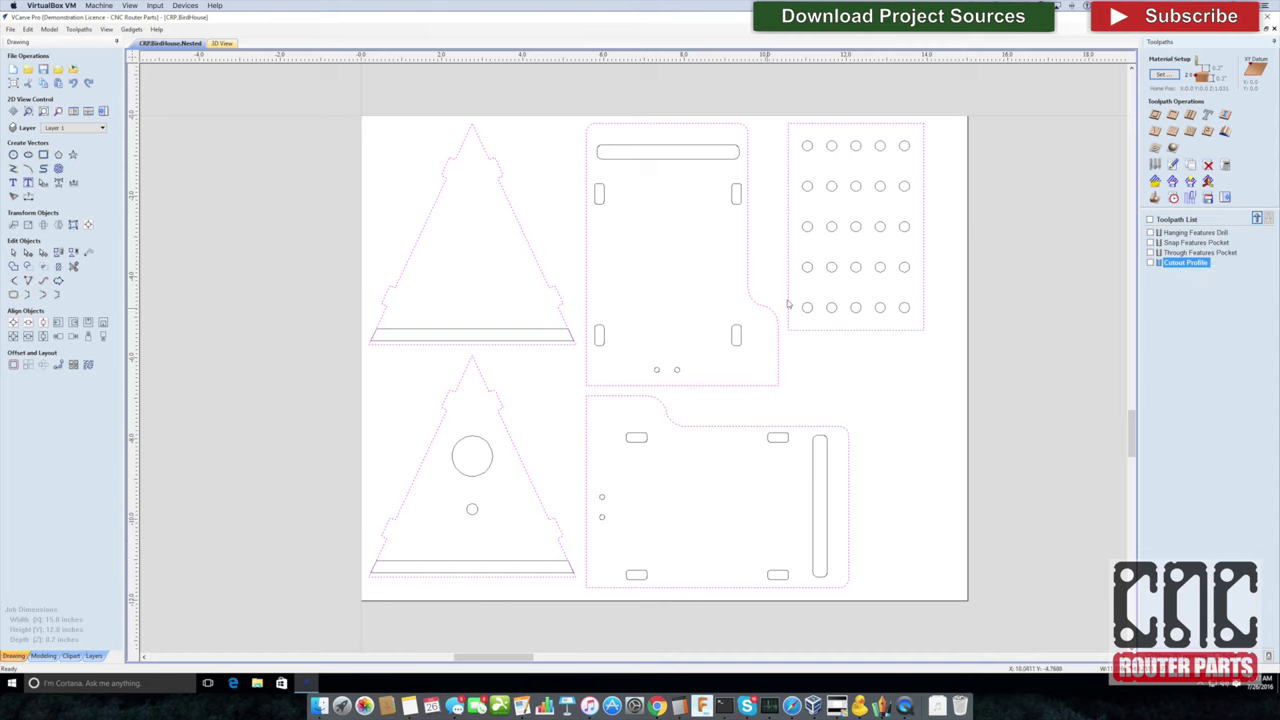
right_click(790, 302)
mouse_move(870, 562)
click(980, 622)
text(Cutout)
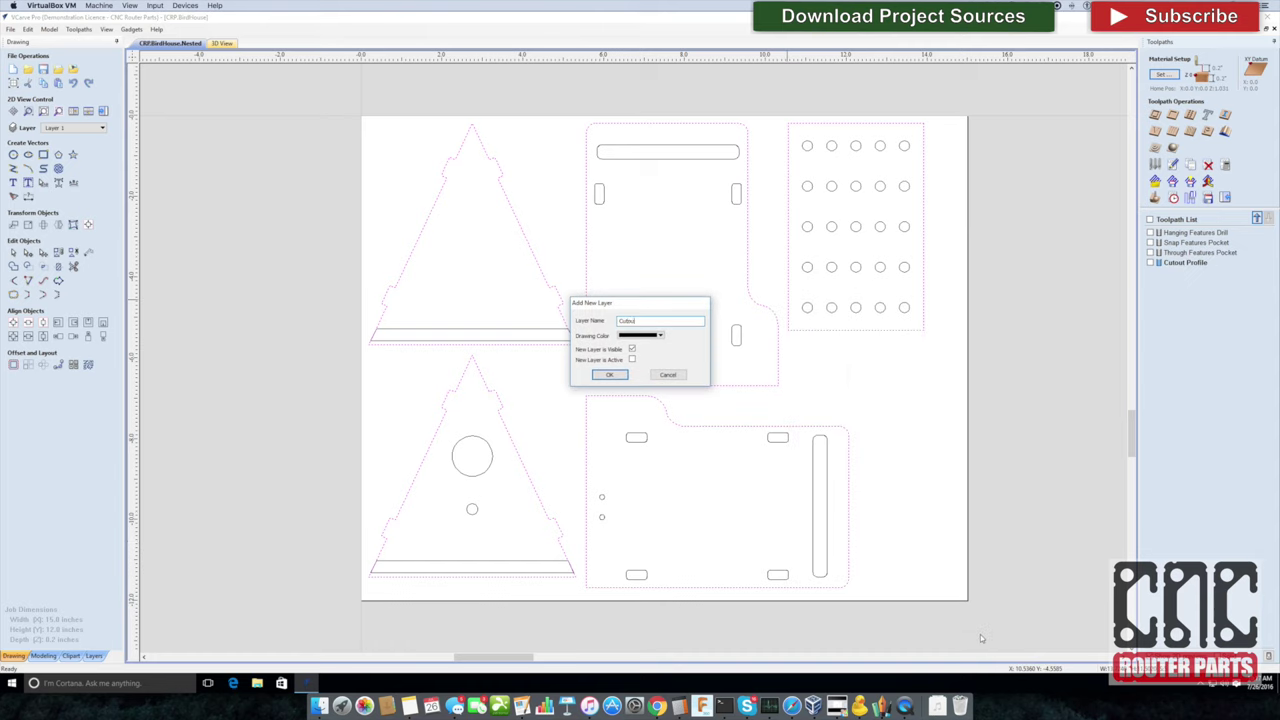
key(Return)
key(Escape)
- Toggle the visibility of the four feature layers to check which vectors each one holds
click(94, 655)
click(9, 74)
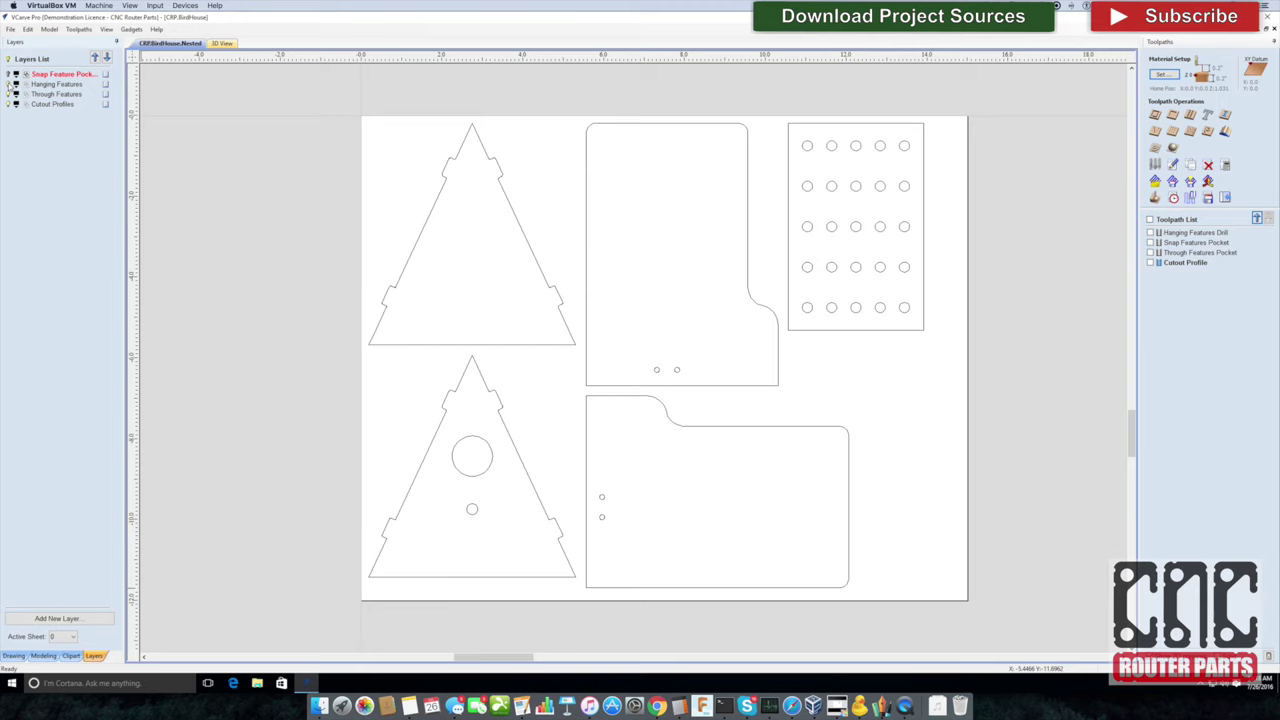
click(9, 84)
click(9, 84)
click(9, 74)
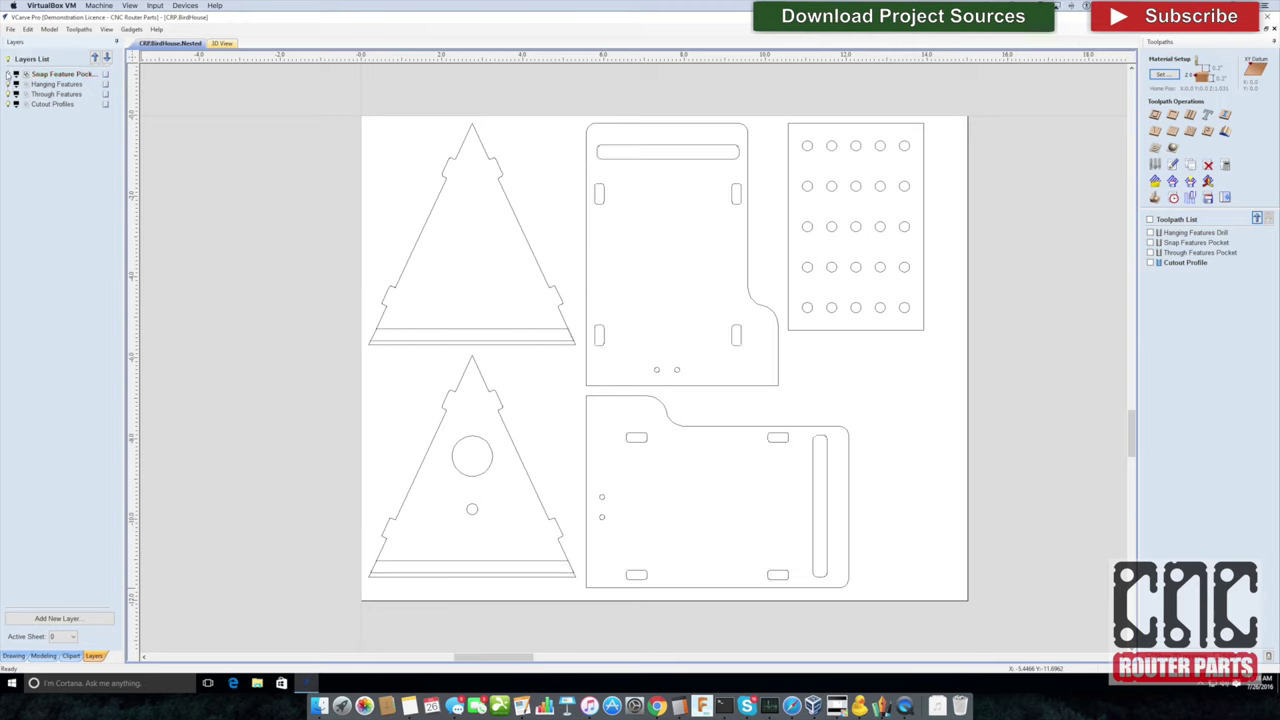
click(9, 74)
click(9, 94)
click(9, 104)
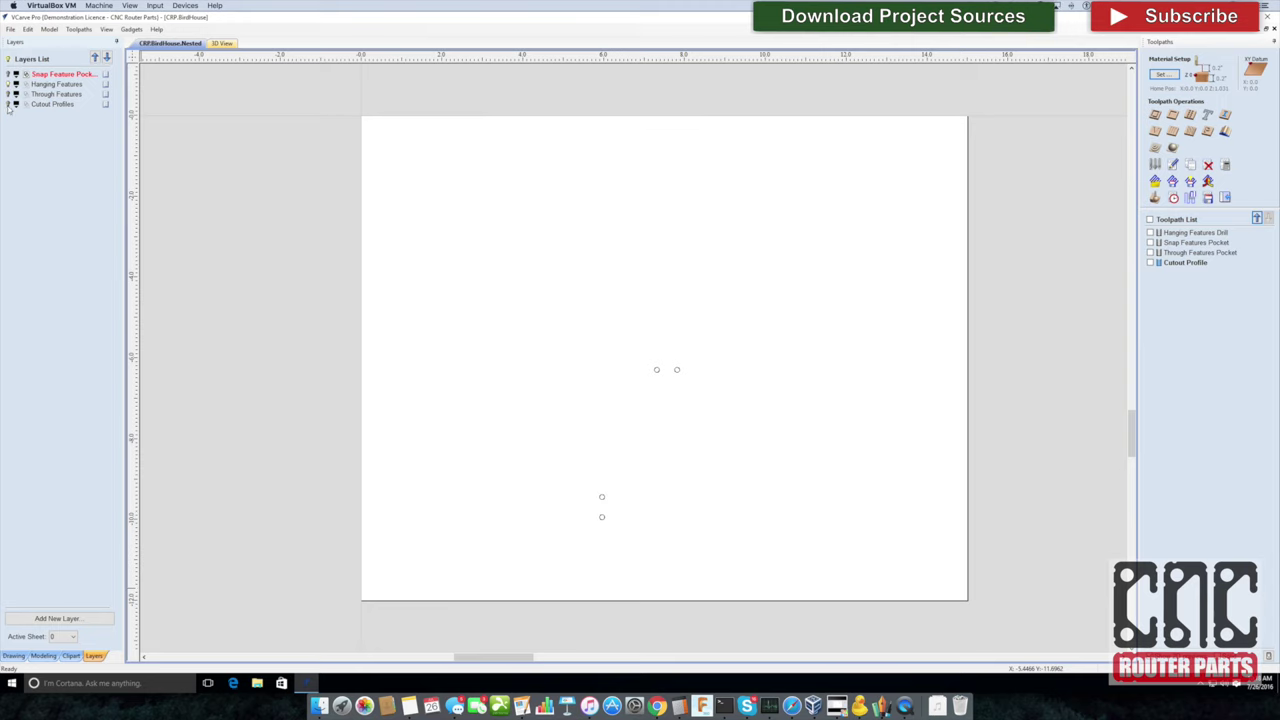
click(9, 94)
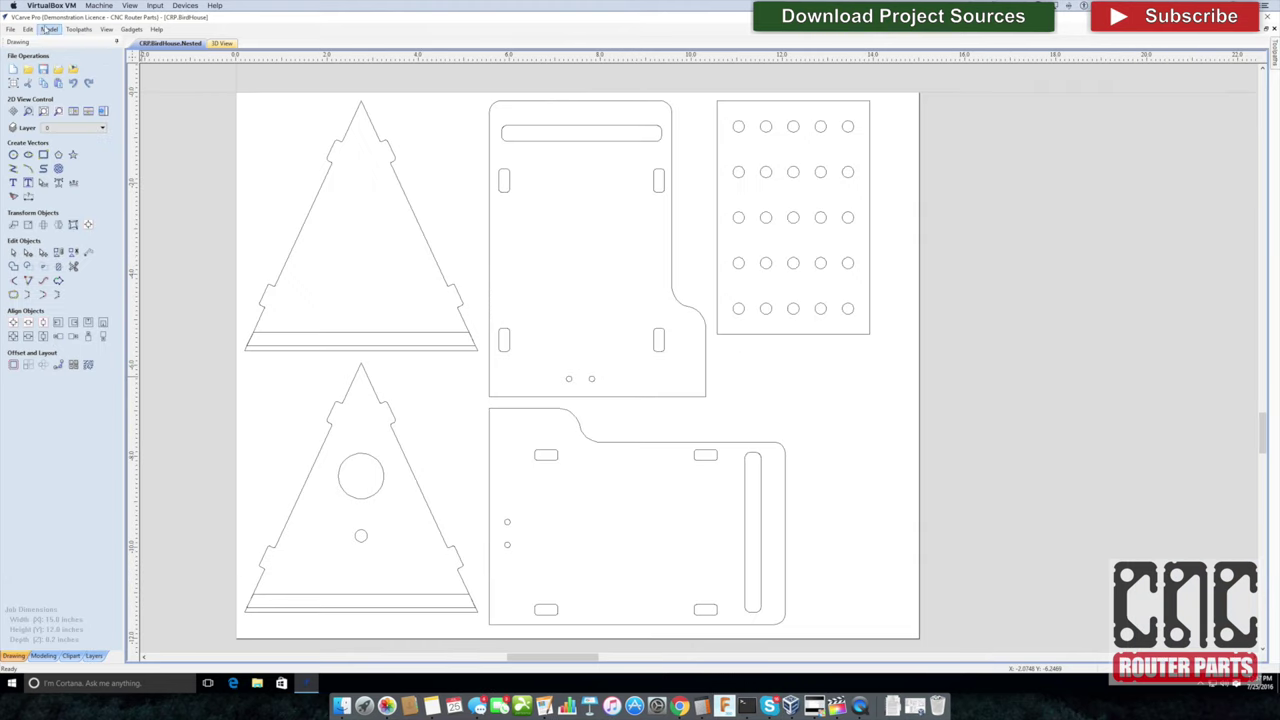
- Set the job size to 44 inches wide and 96 inches high
click(48, 29)
click(60, 38)
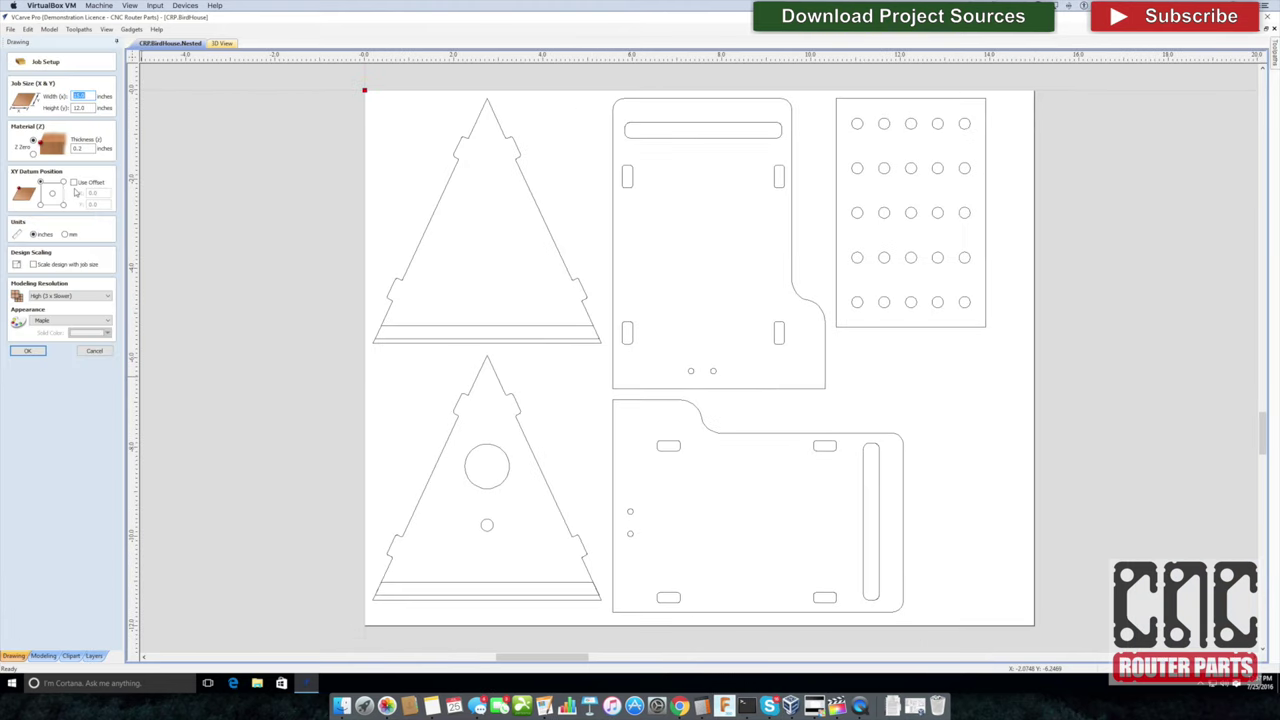
text(44)
key(Tab)
text(96)
key(Tab)
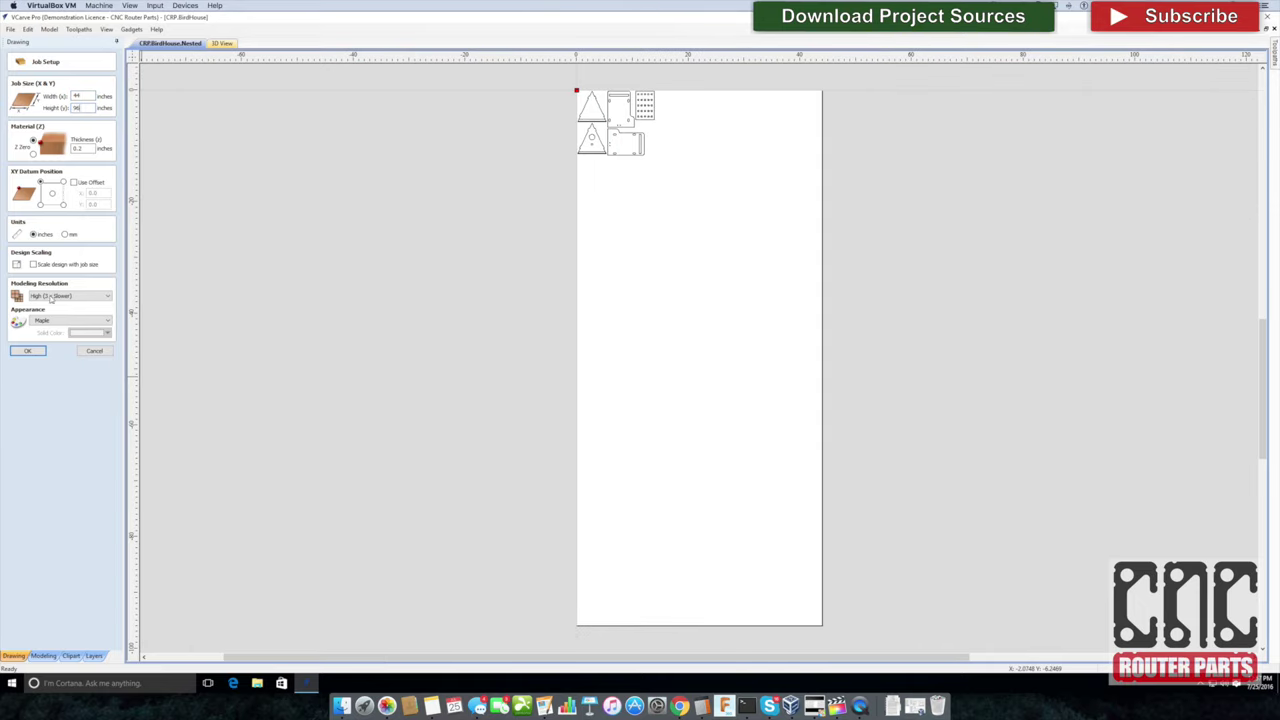
click(30, 352)
- Preview a nest of 30 copies of each birdhouse panel with rotation allowed, and discard the nesting
click(672, 163)
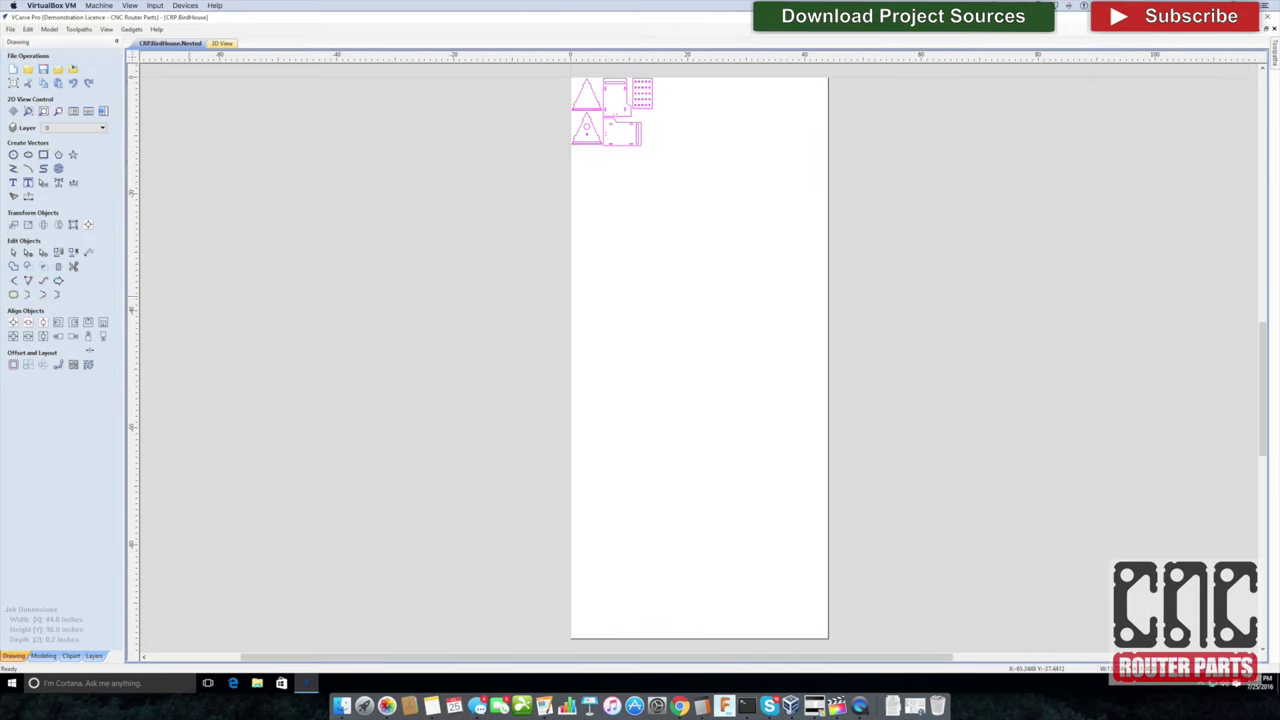
click(88, 366)
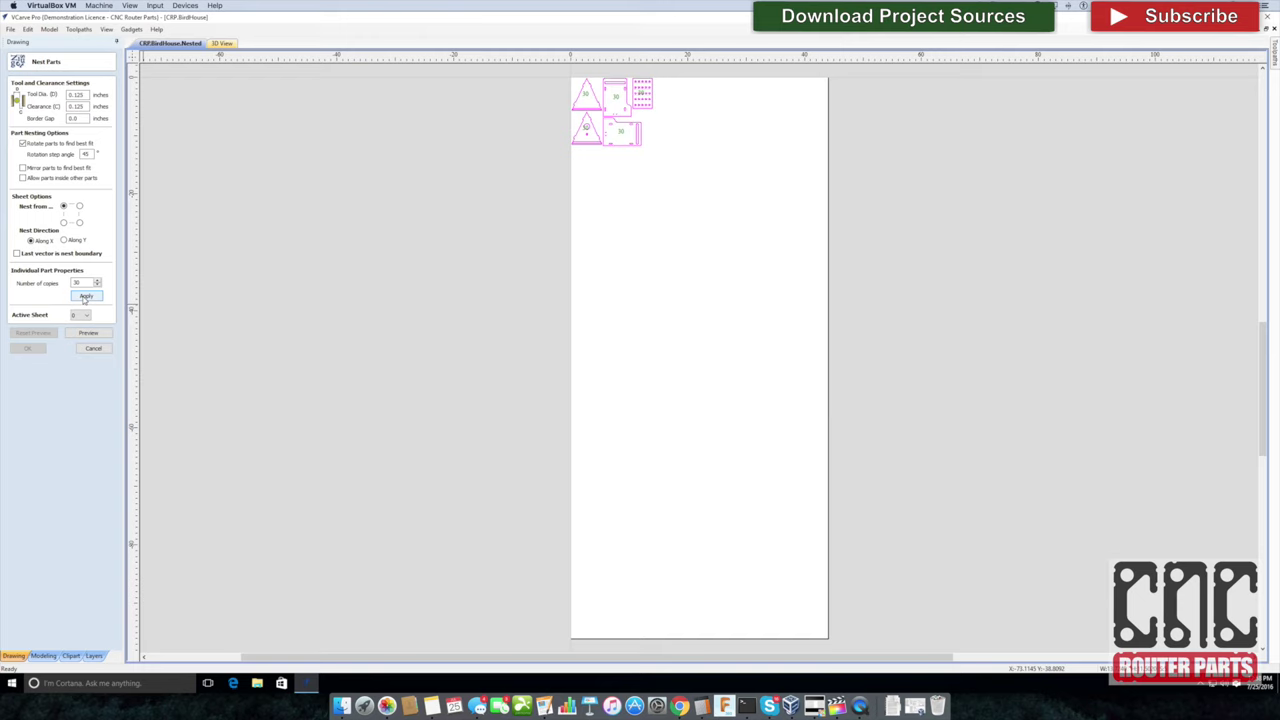
click(88, 333)
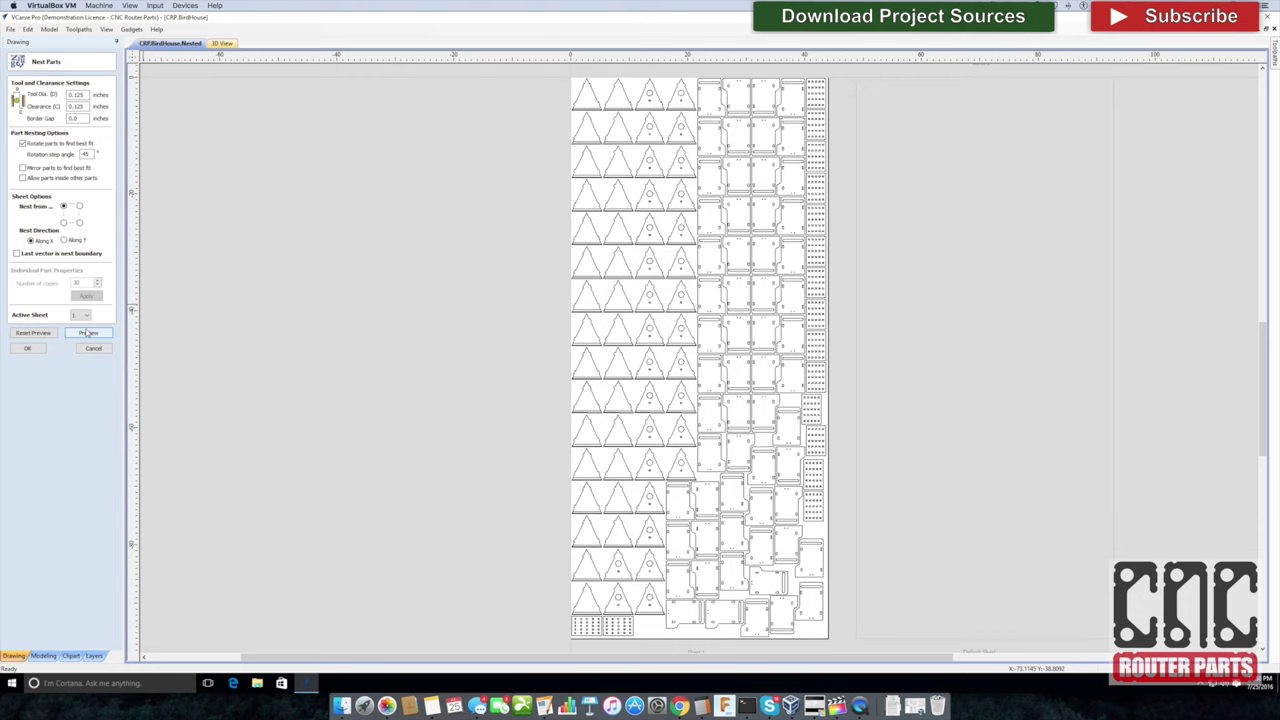
click(87, 334)
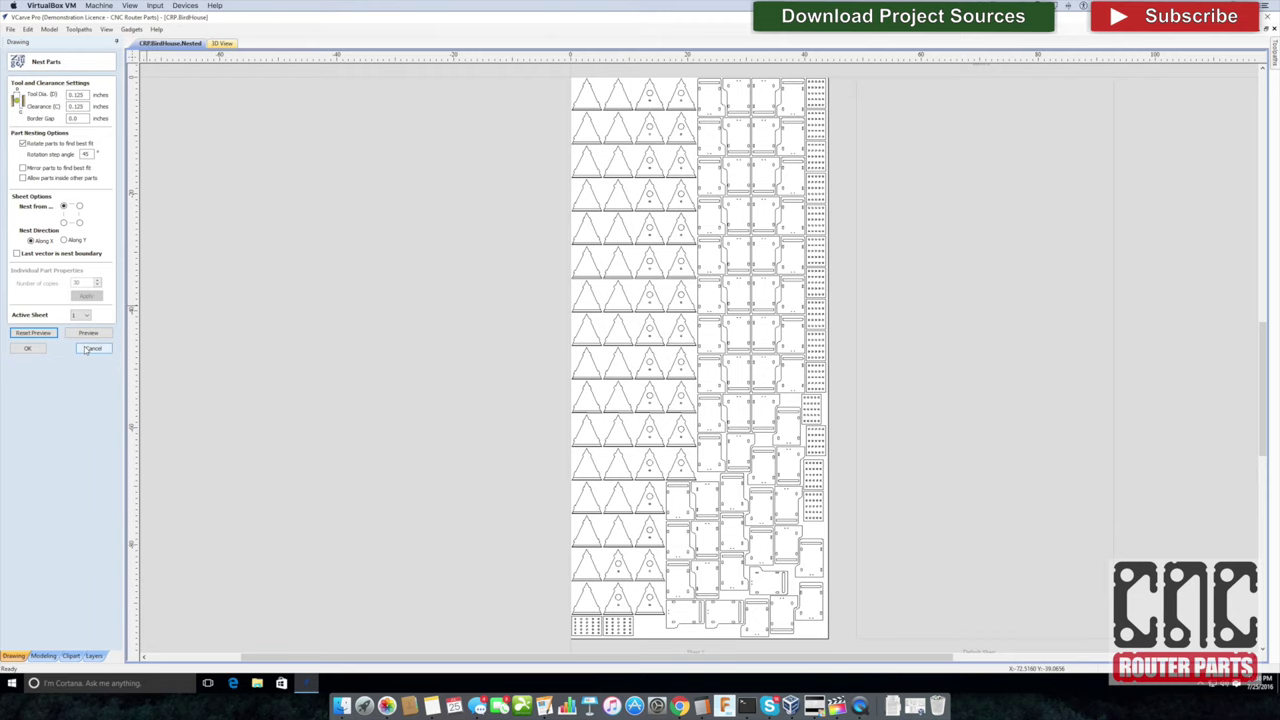
click(91, 348)
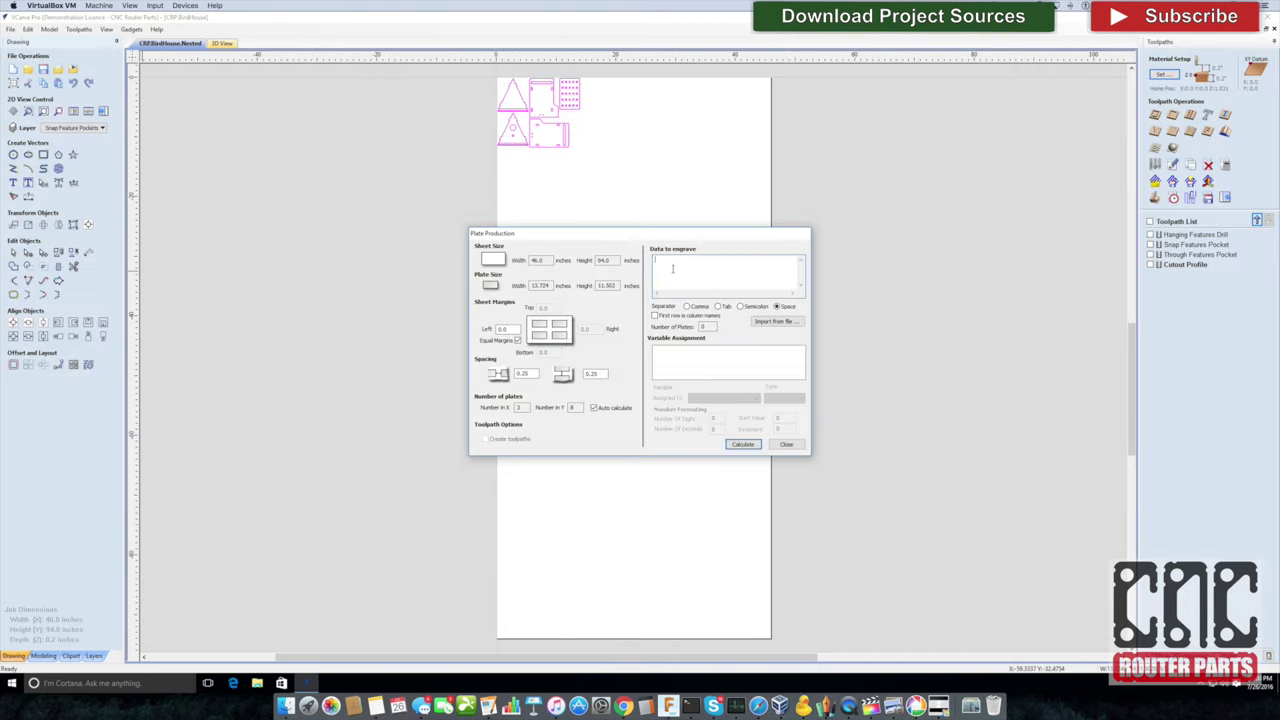
- Array the birdhouse panel set as 24 plates on the 46 × 94 inch sheet with Plate Production, using 0.25 inch spacing
click(742, 444)
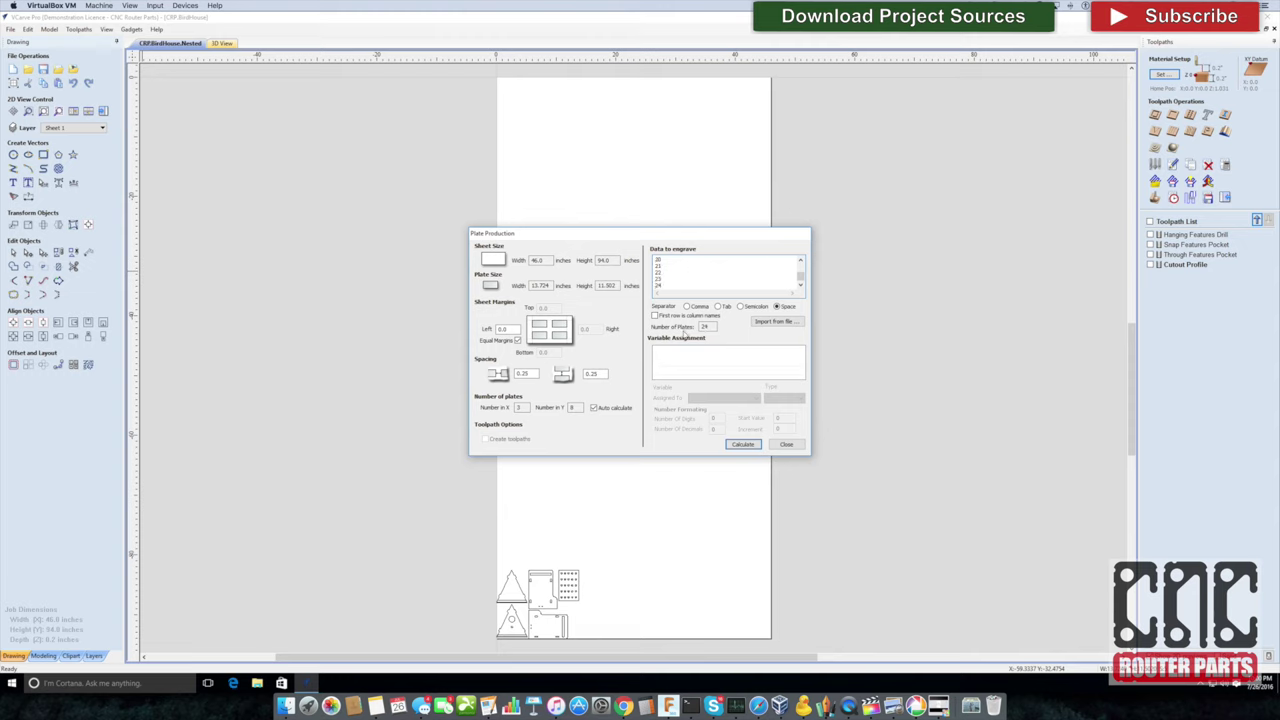
click(742, 444)
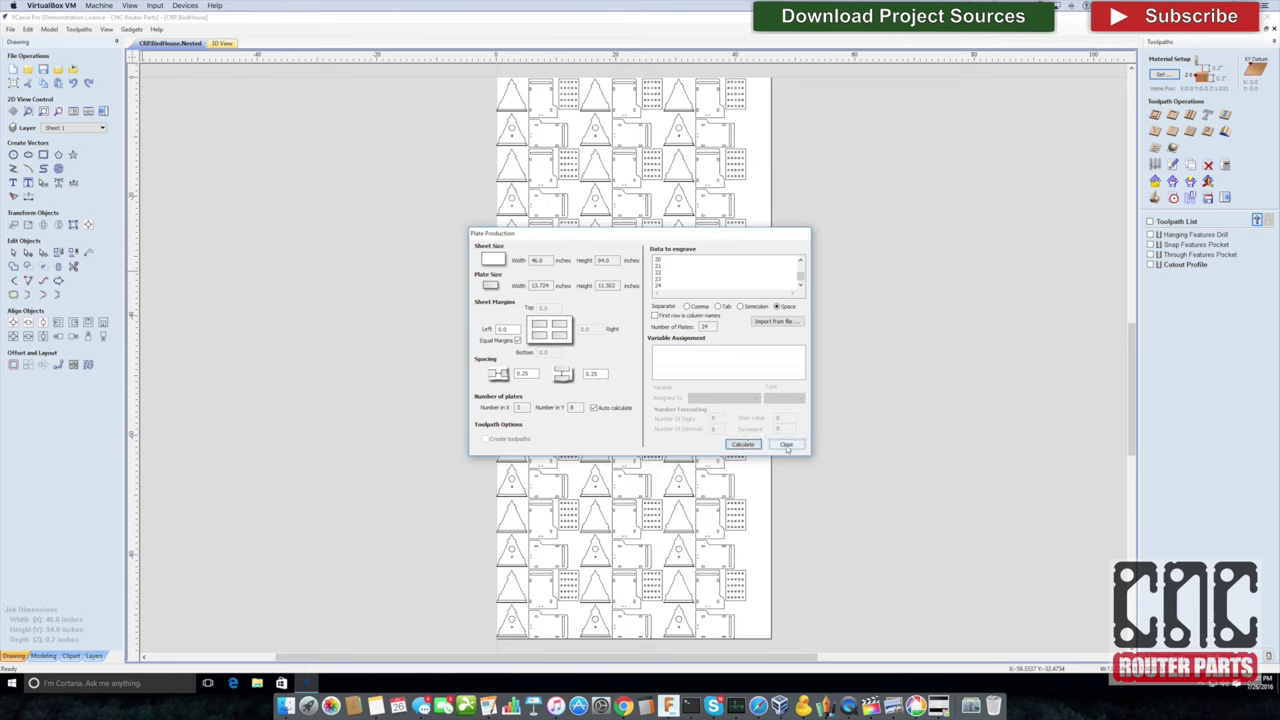
click(786, 445)
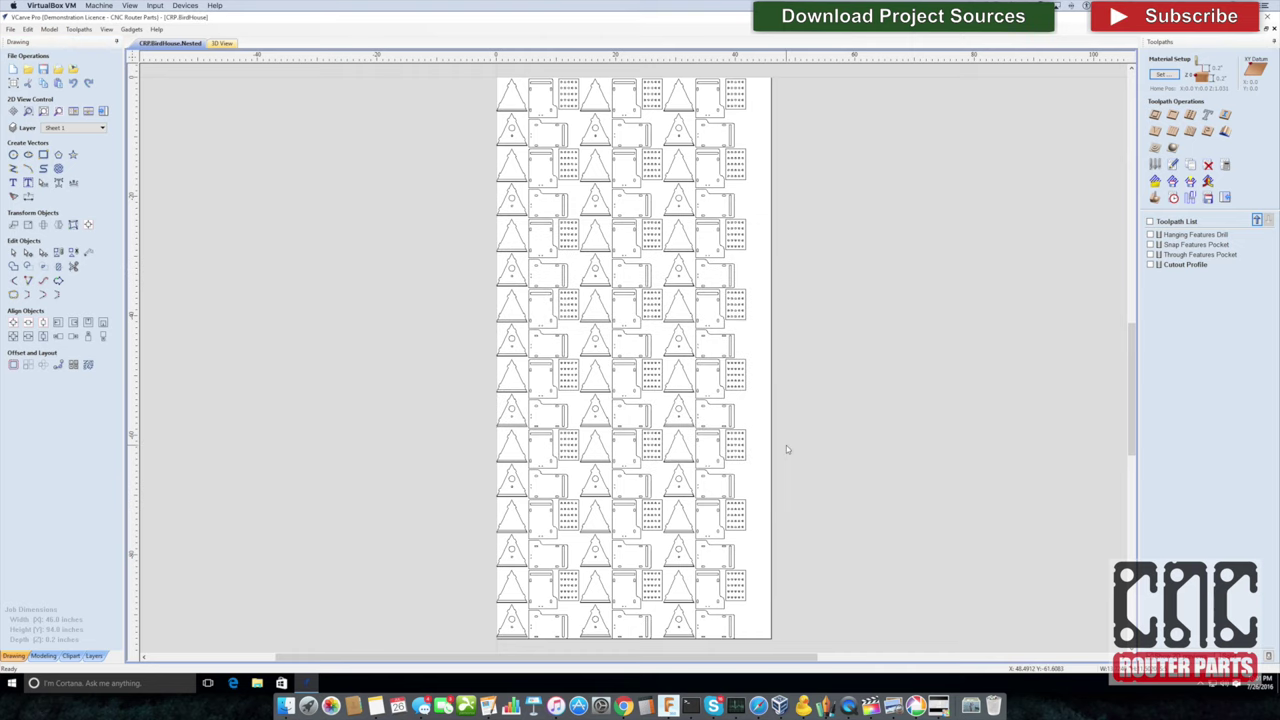
- Select all the arrayed panel vectors and ungroup them back onto their original object layers
click(571, 351)
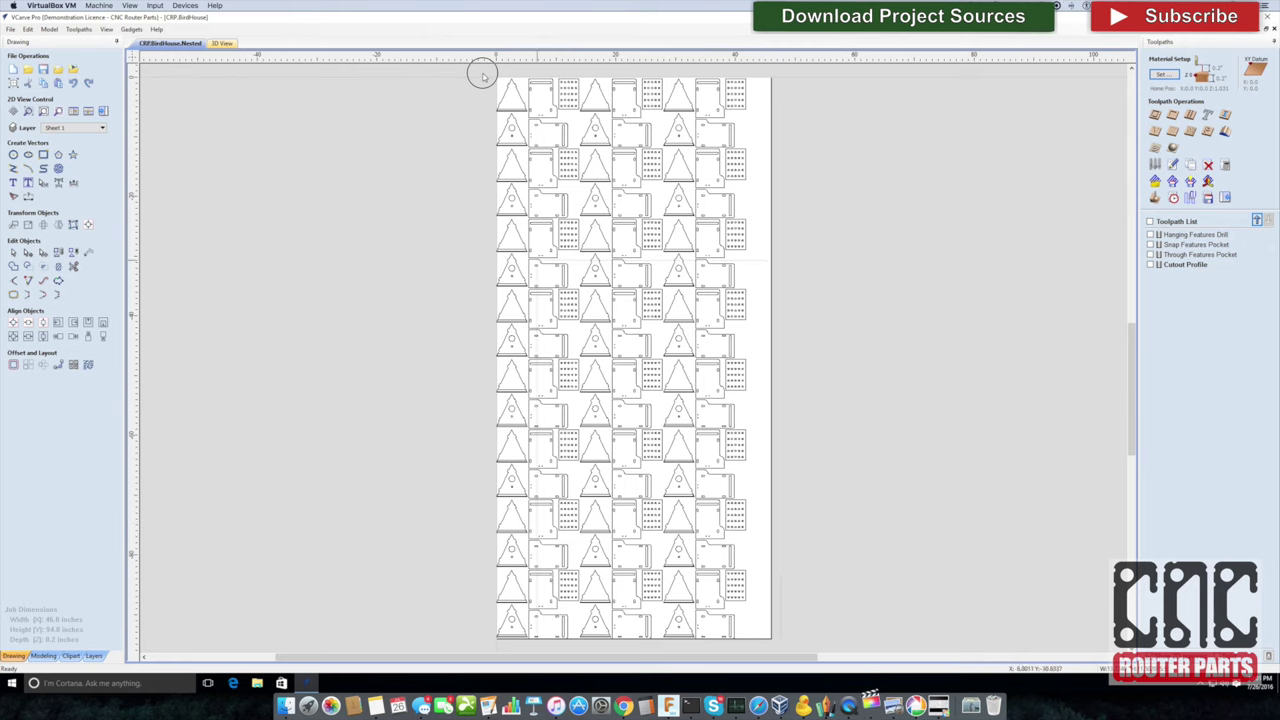
key(ctrl+a)
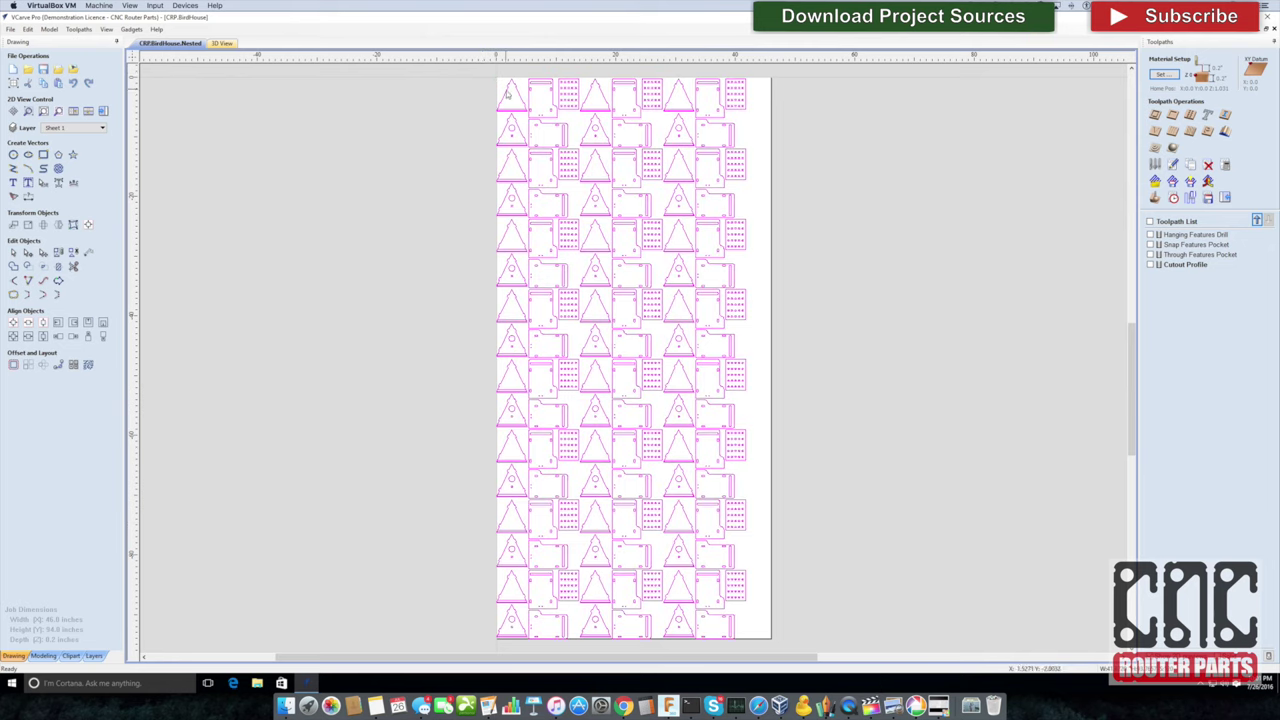
right_click(507, 94)
mouse_move(645, 256)
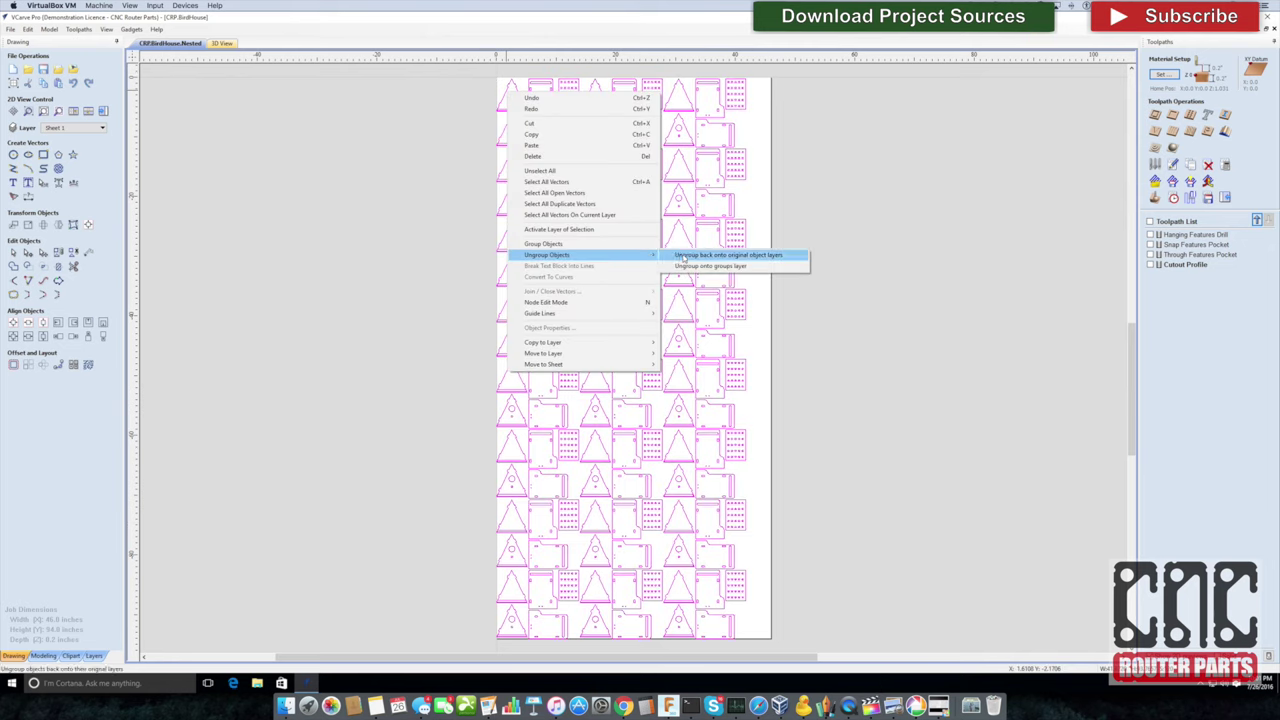
click(684, 258)
- Isolate the Snap Feature Pockets layer by hiding all the other layers
click(10, 76)
click(10, 94)
click(10, 104)
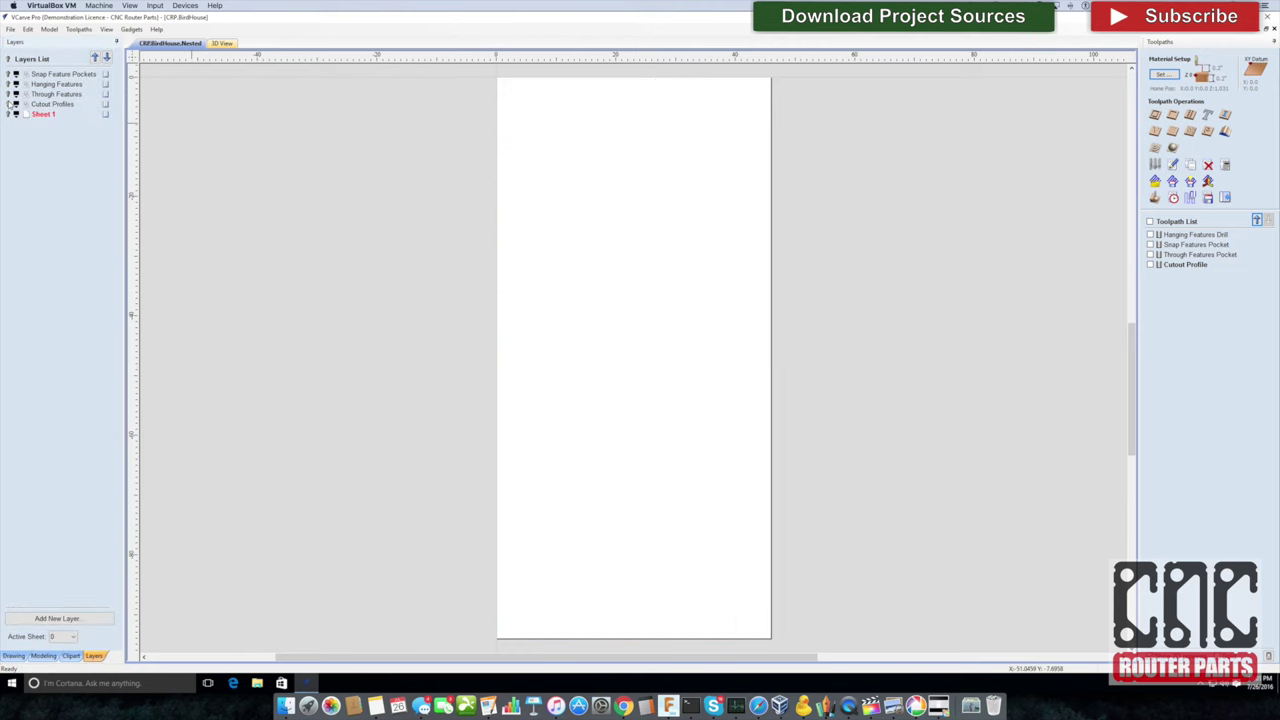
click(10, 104)
click(10, 104)
click(10, 76)
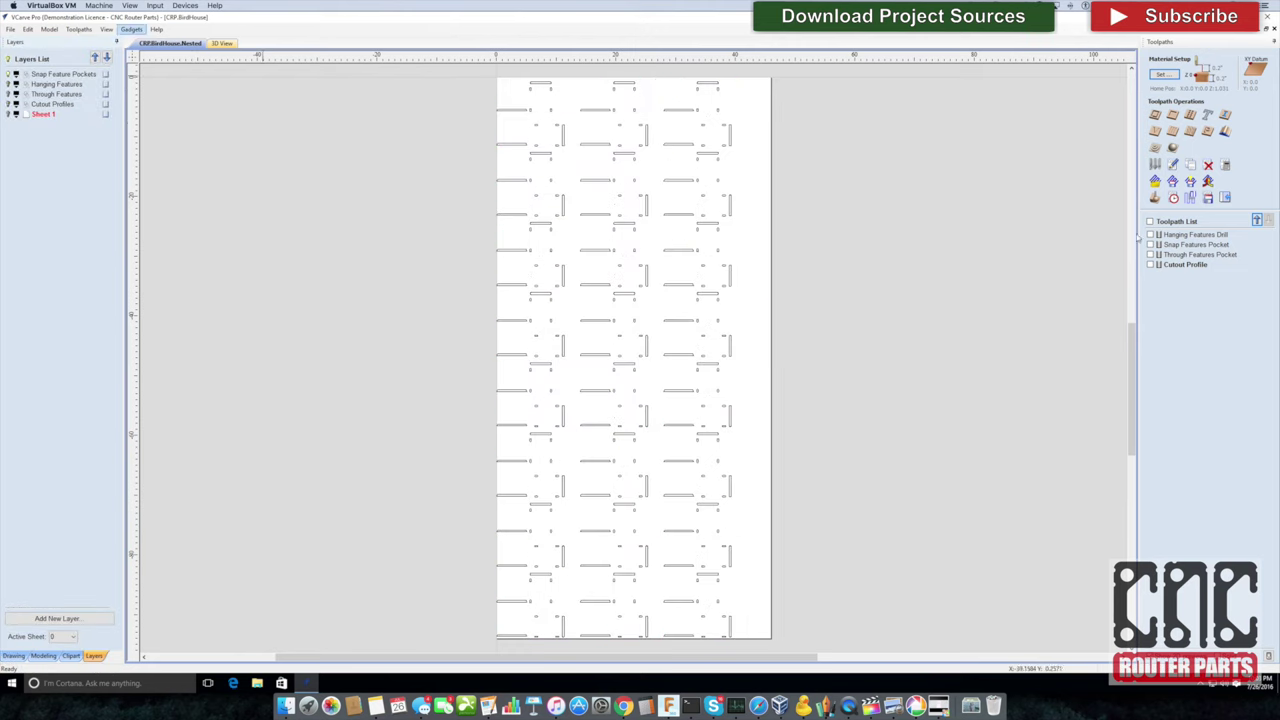
- Recalculate the Snap Features Pocket toolpath for all the snap pocket vectors on the full sheet
double_click(1196, 244)
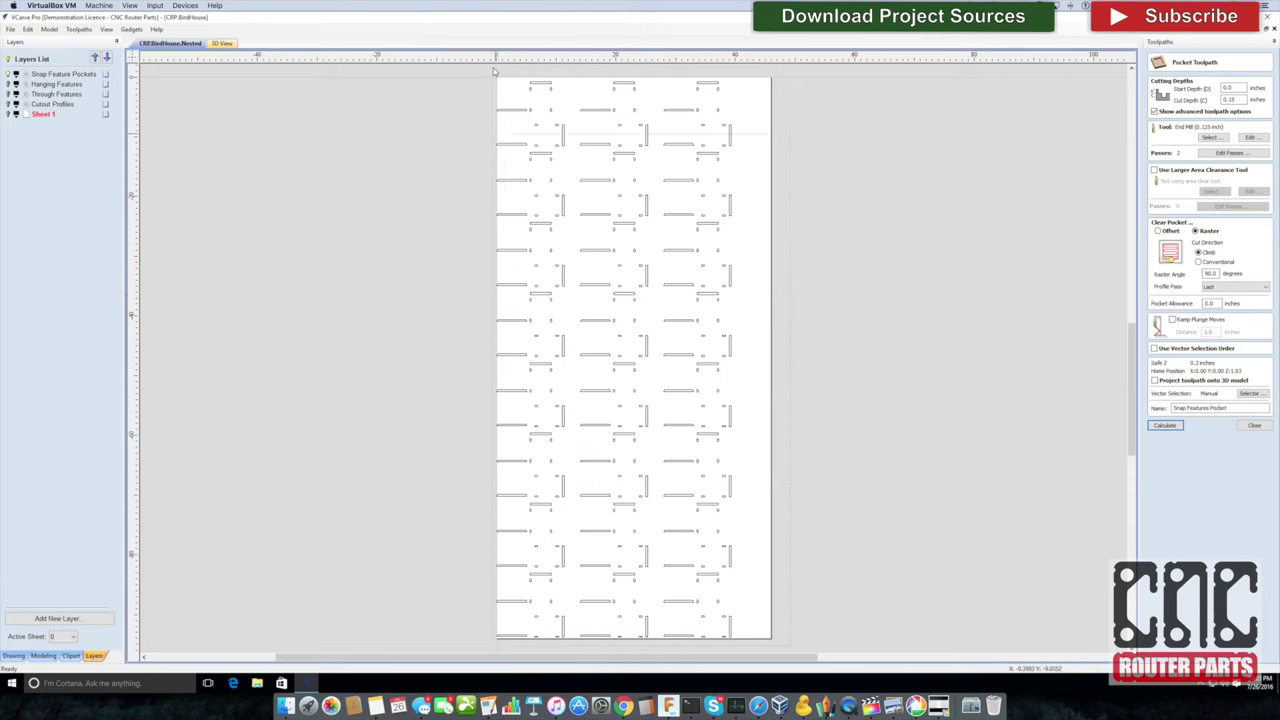
click(1165, 425)
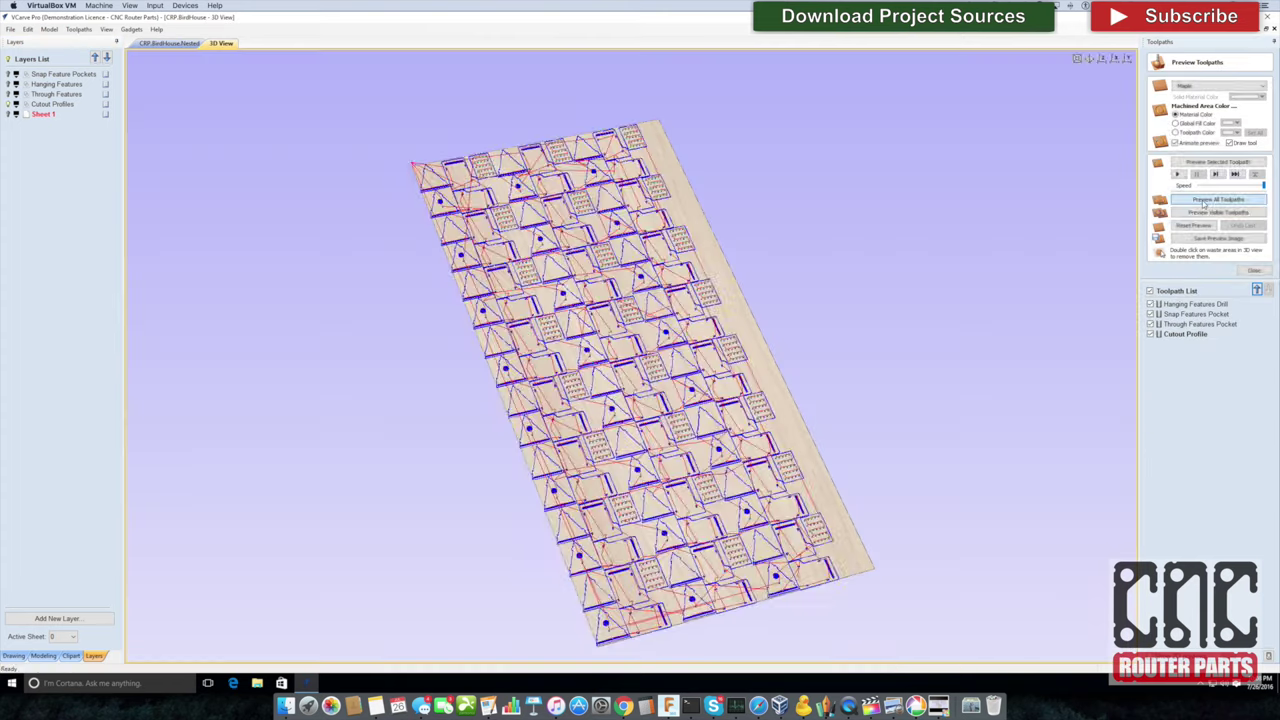
- Preview all toolpaths on the full sheet and inspect the carved birdhouse panels up close in 3D
click(1206, 200)
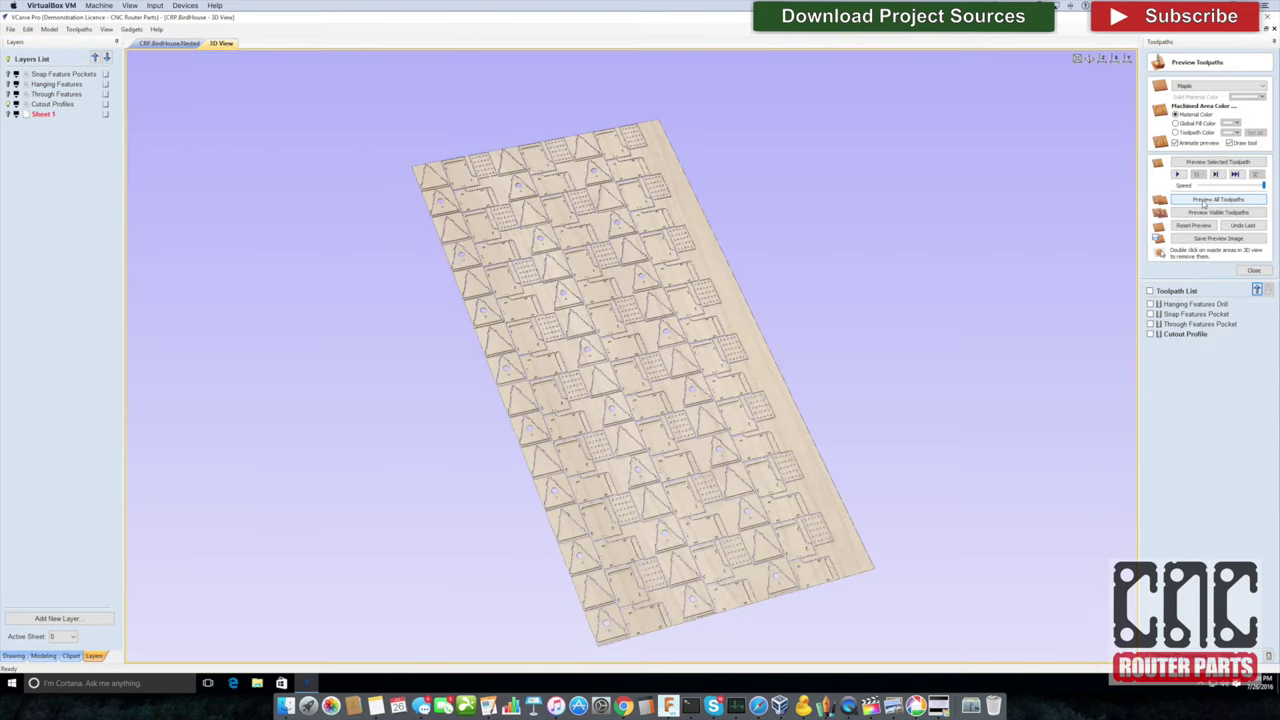
scroll(628, 325, down, 3)
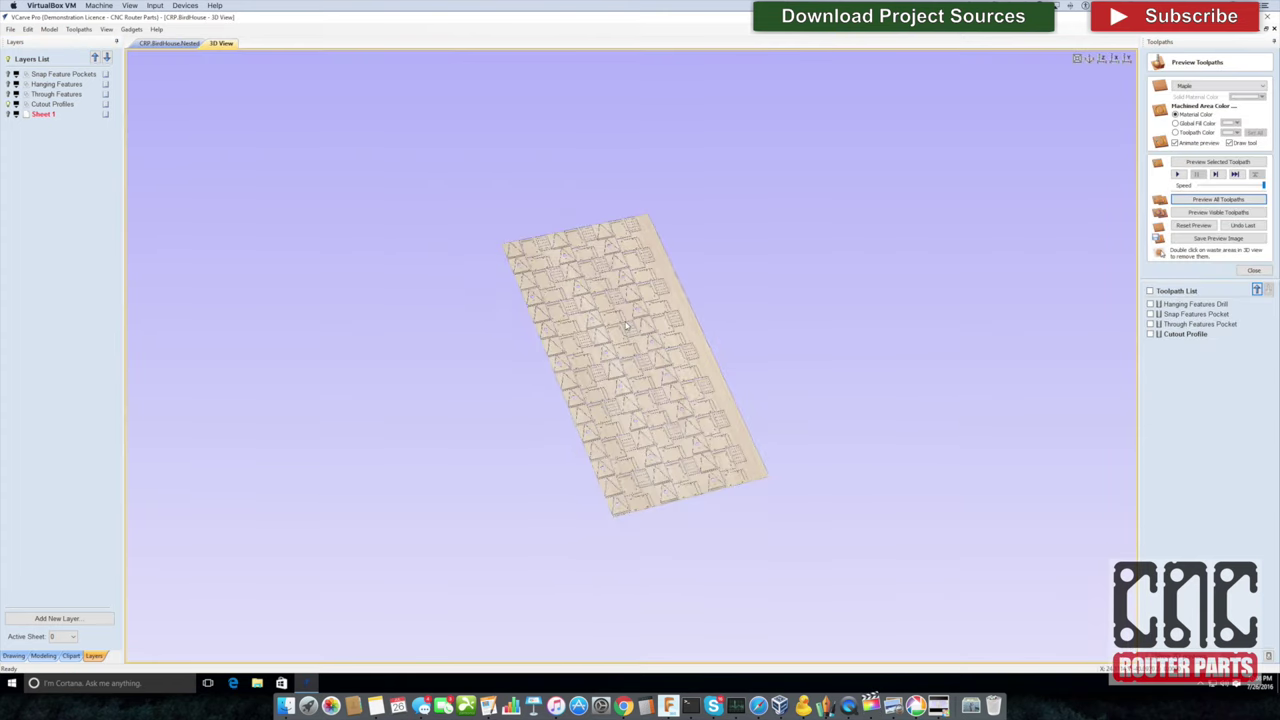
scroll(628, 325, up, 8)
scroll(625, 324, up, 5)
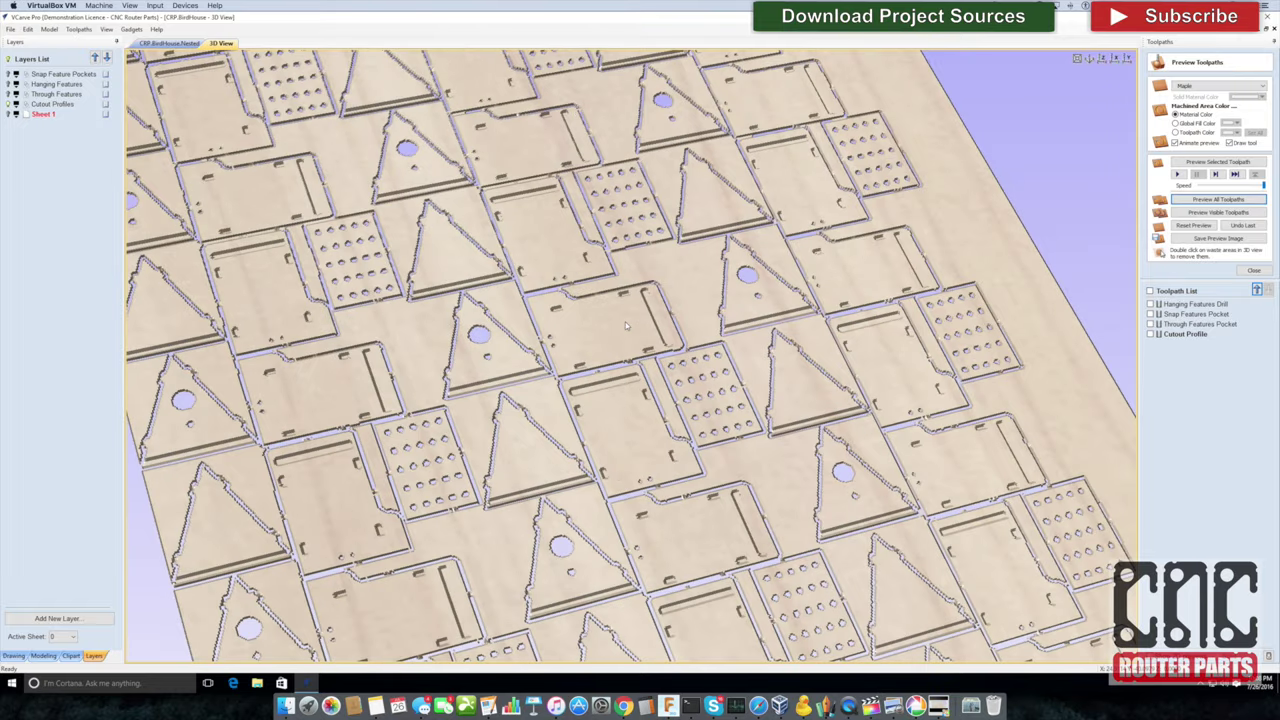